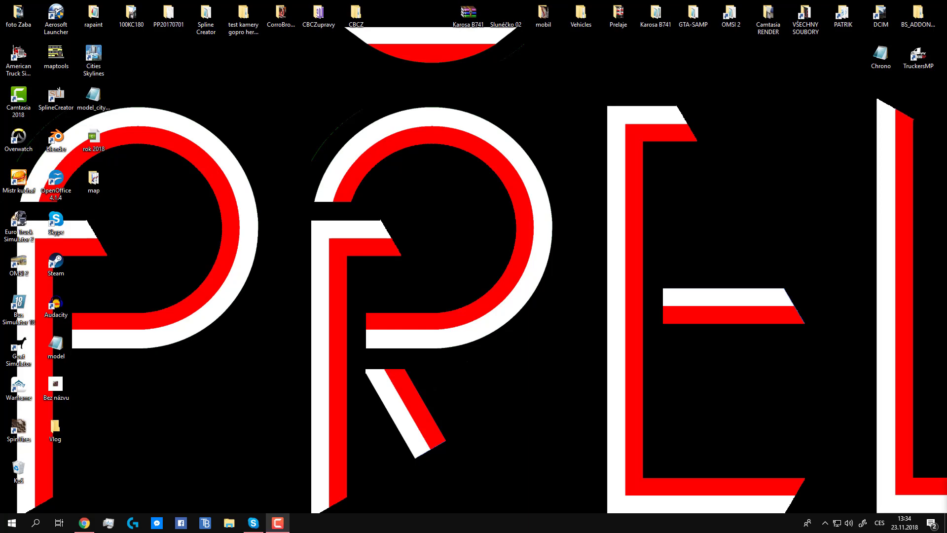
- Open the Praha 14 map folder inside the maps folder of the OMSI 2 installation
double_click(733, 11)
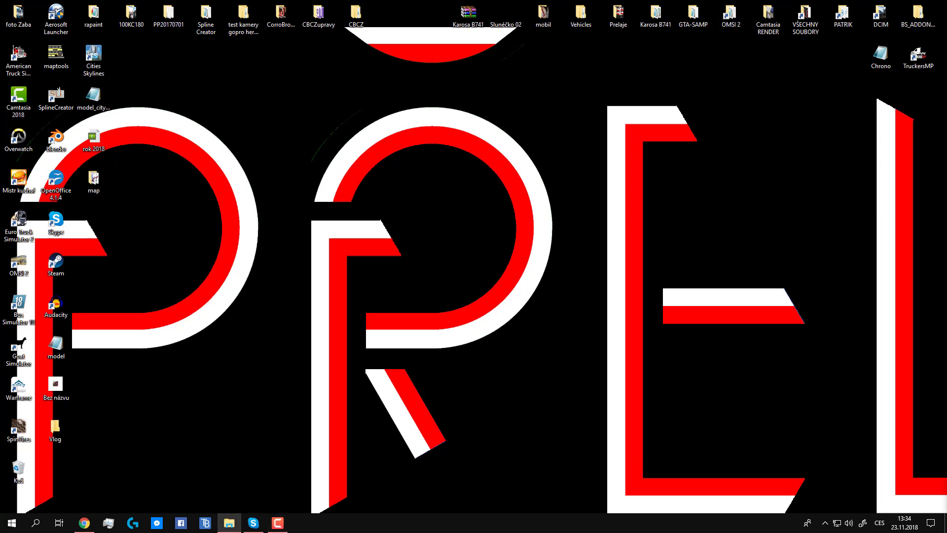
left_click_drag(717, 150, 482, 120)
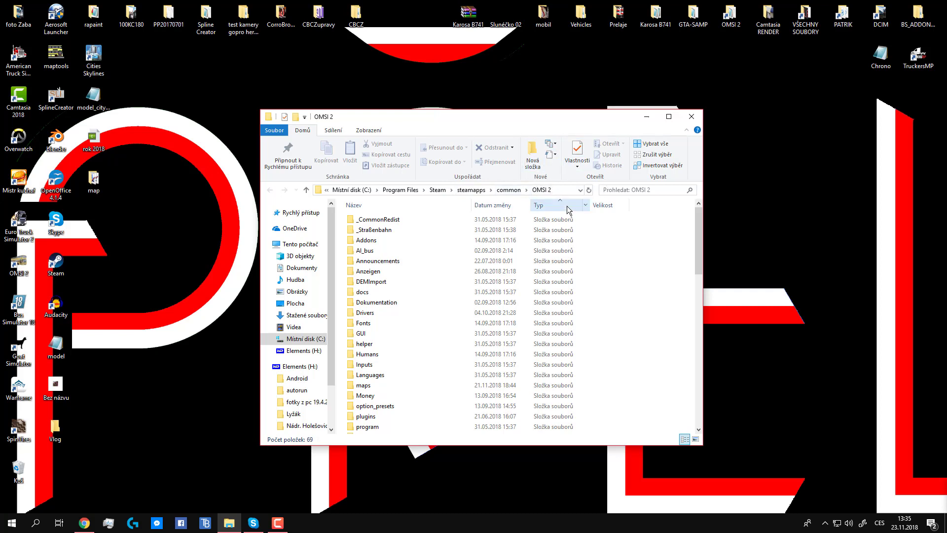
scroll(413, 258, "down", 4)
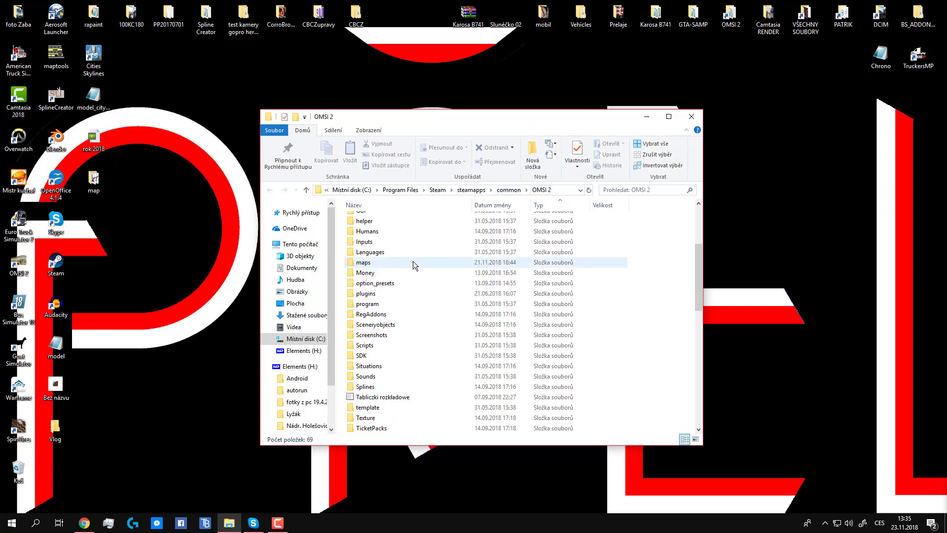
left_click(399, 316)
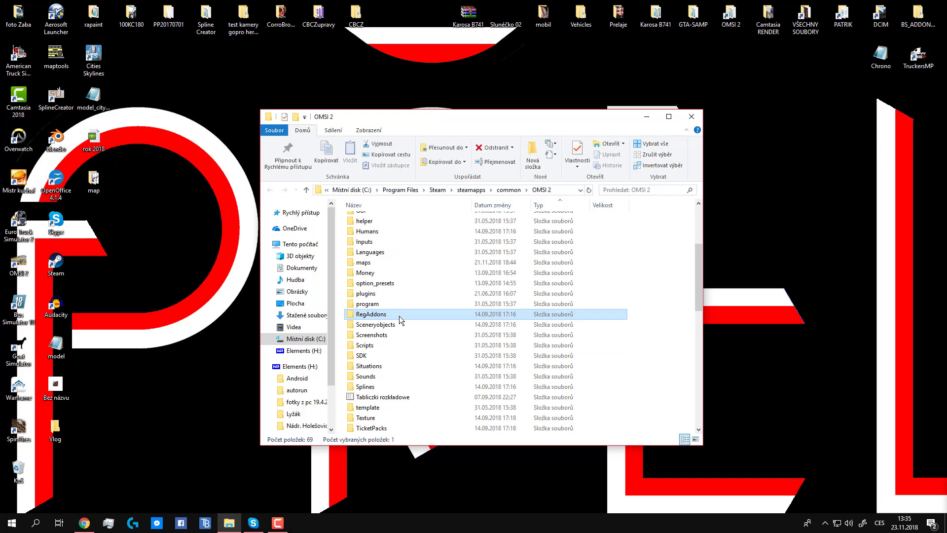
key("m")
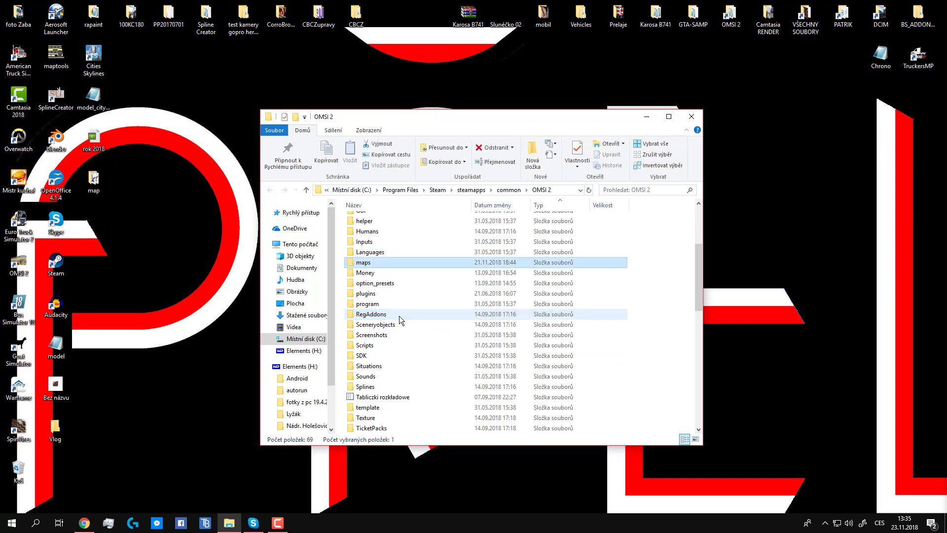
key("Return")
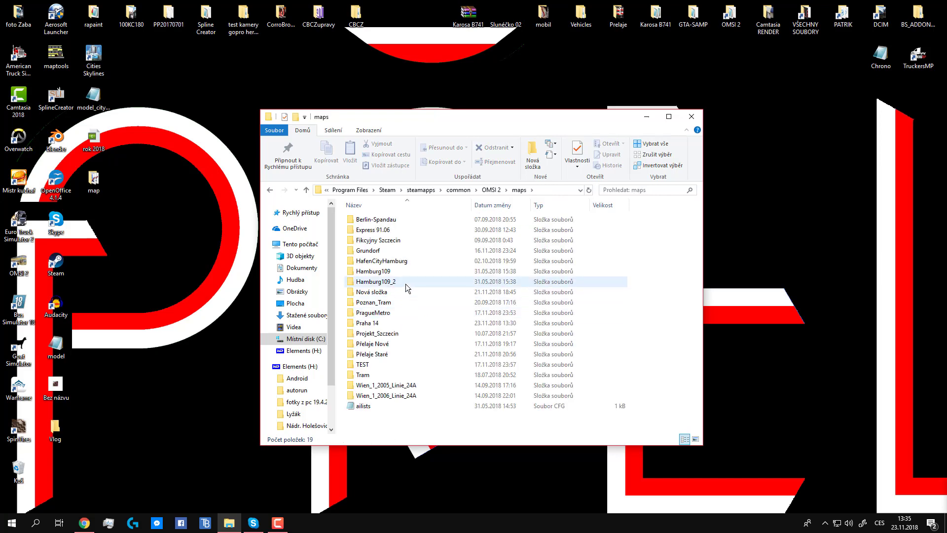
left_click(371, 324)
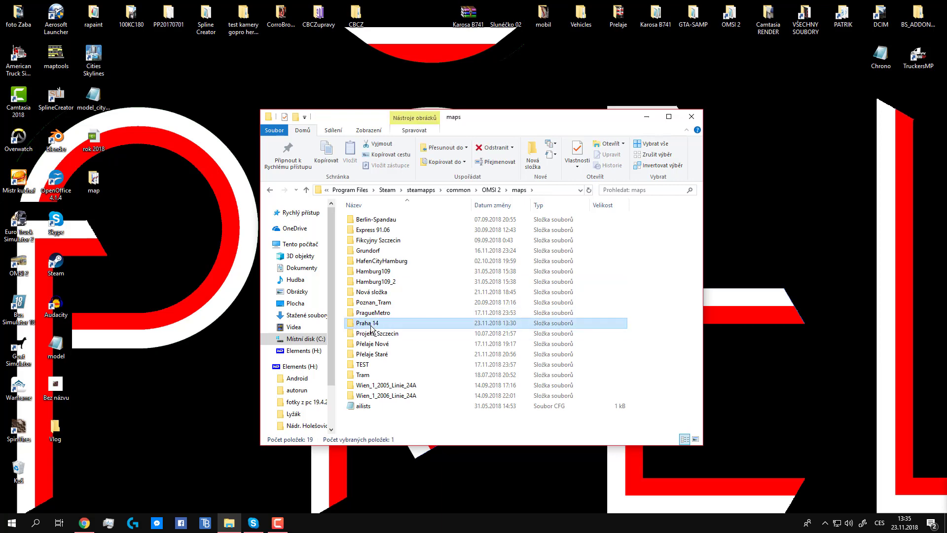
double_click(371, 324)
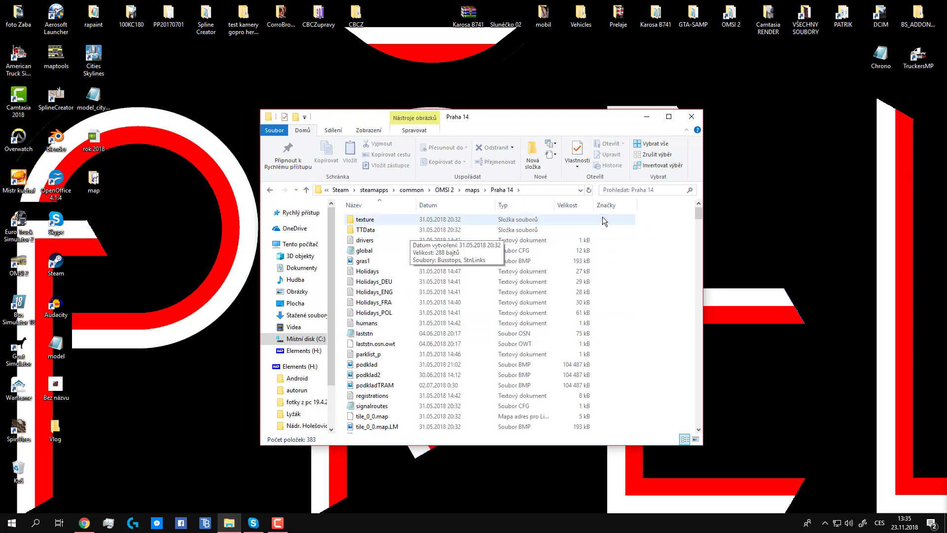
- Create a folder named Chrono in the Praha 14 map folder and open it
right_click(642, 220)
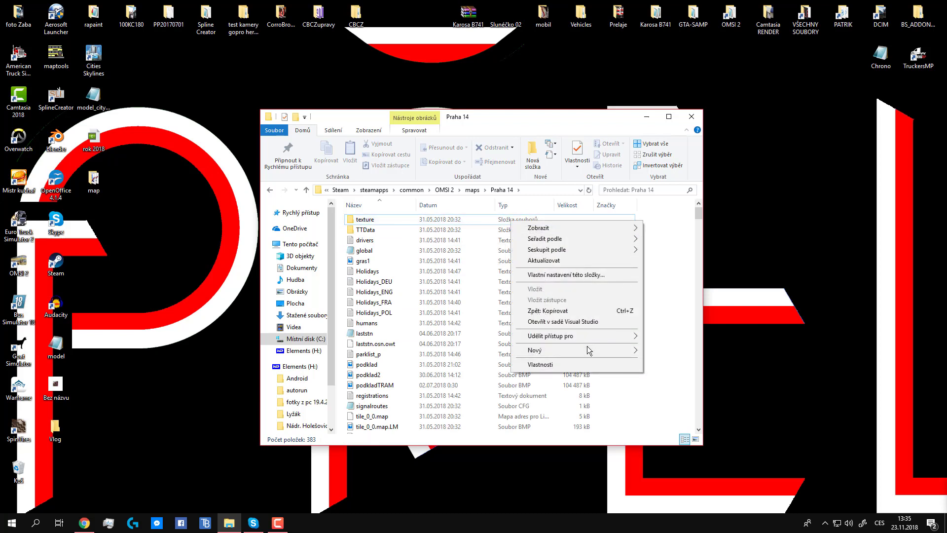
mouse_move(615, 351)
left_click(653, 351)
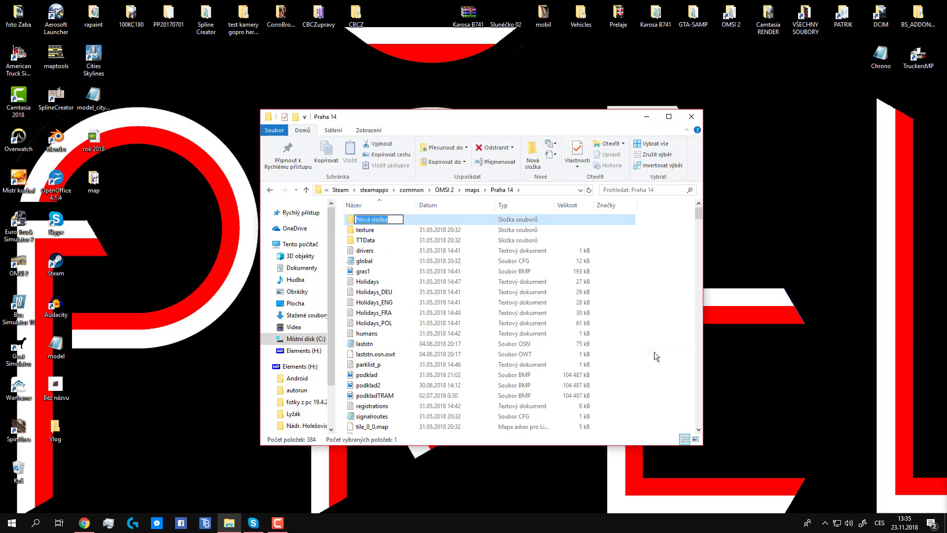
type("Chrono")
left_click(731, 15)
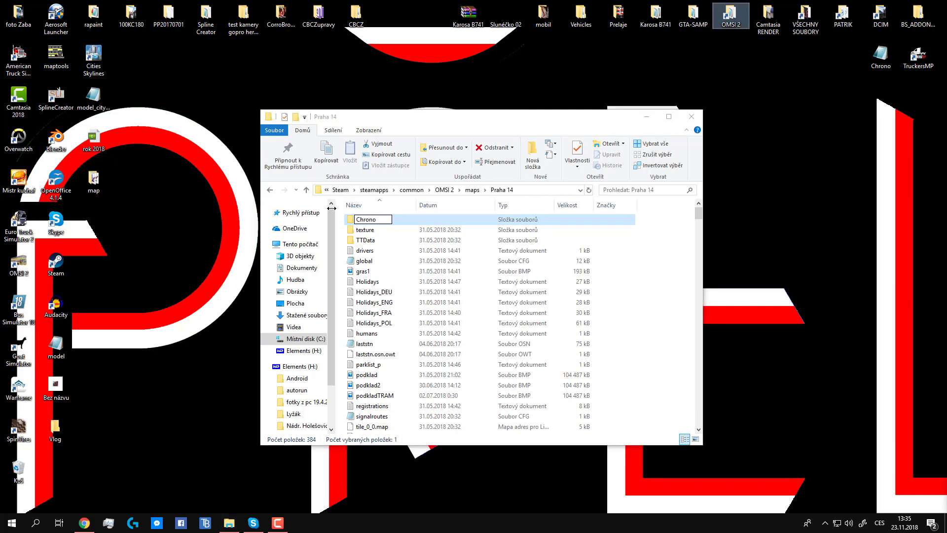
double_click(396, 222)
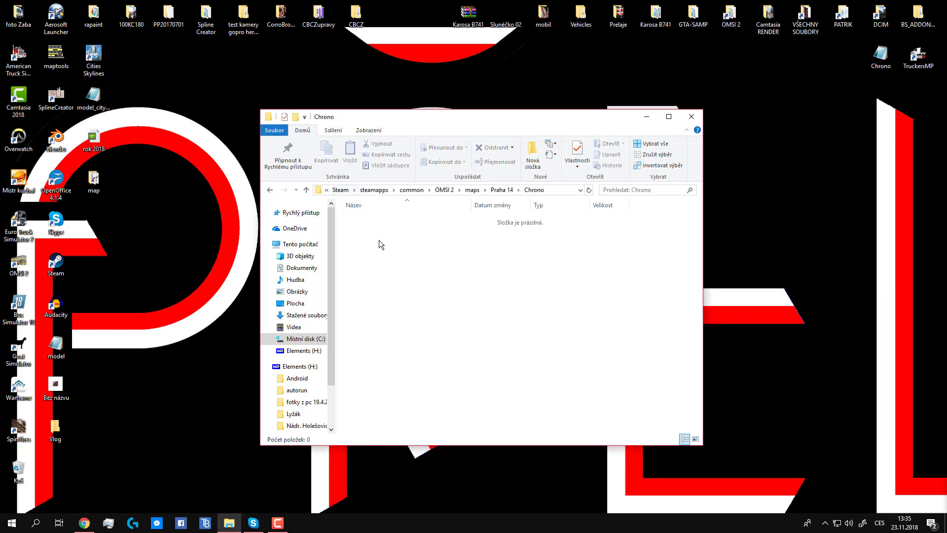
- Create a subfolder named prace_na_silnici inside the Chrono folder and open it
right_click(385, 235)
mouse_move(357, 362)
left_click(428, 366)
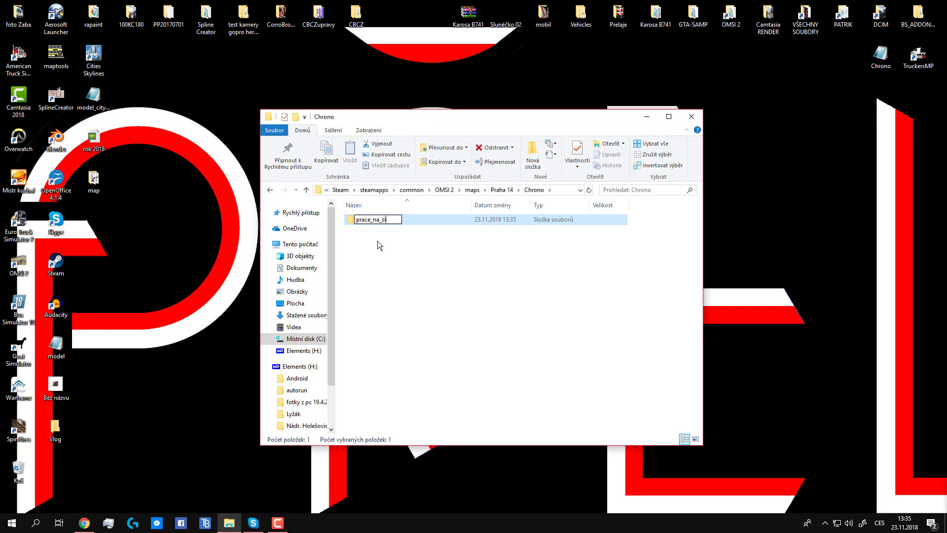
type("nici")
key("Return")
double_click(389, 219)
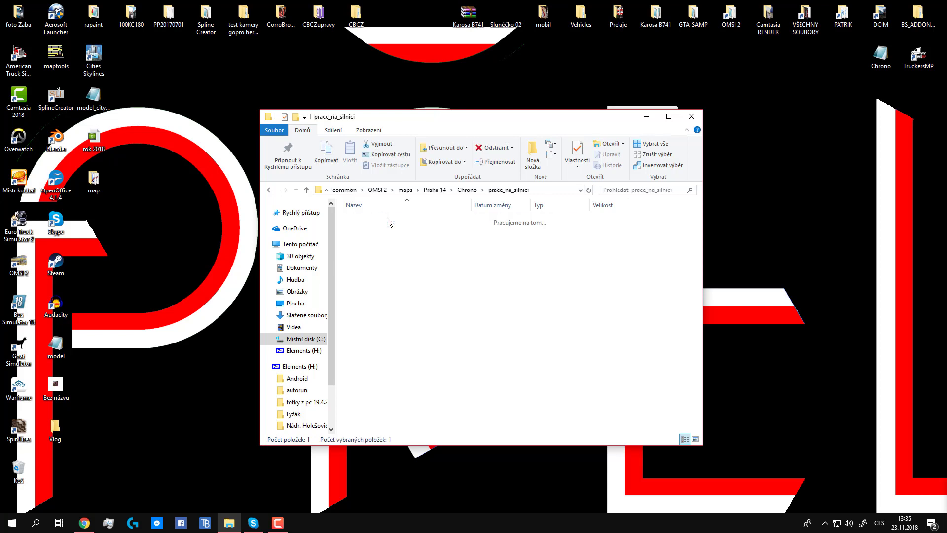
- Move the Chrono configuration file from the desktop into the prace_na_silnici folder and open it in Notepad
left_click_drag(387, 286, 558, 254)
left_click_drag(799, 106, 561, 252)
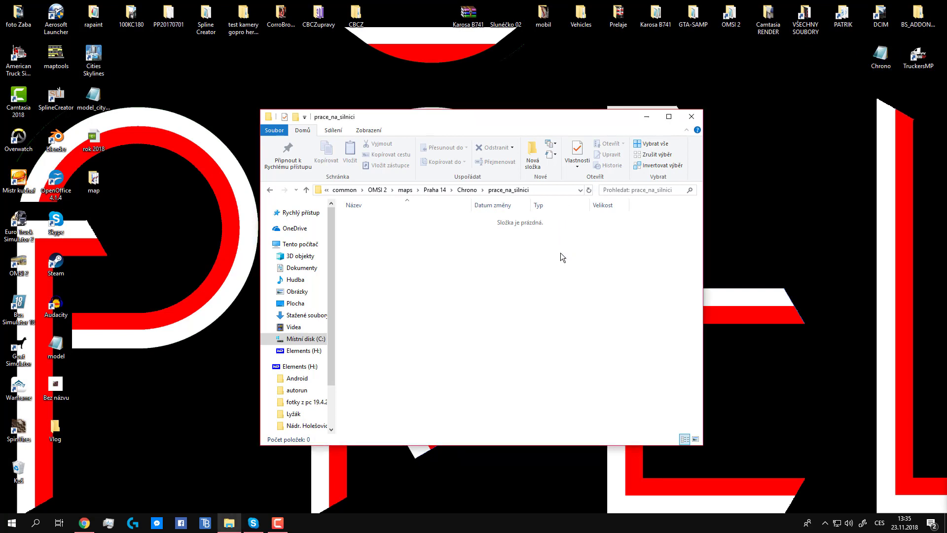
double_click(401, 221)
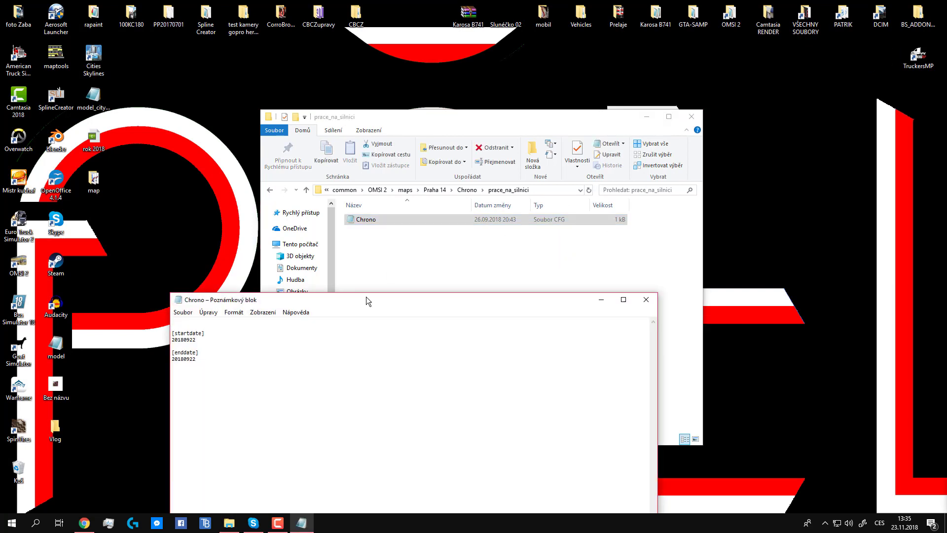
left_click_drag(366, 297, 493, 79)
- Examine the startdate and enddate entries in the Chrono configuration file, and close it without changes
left_click_drag(313, 100, 331, 196)
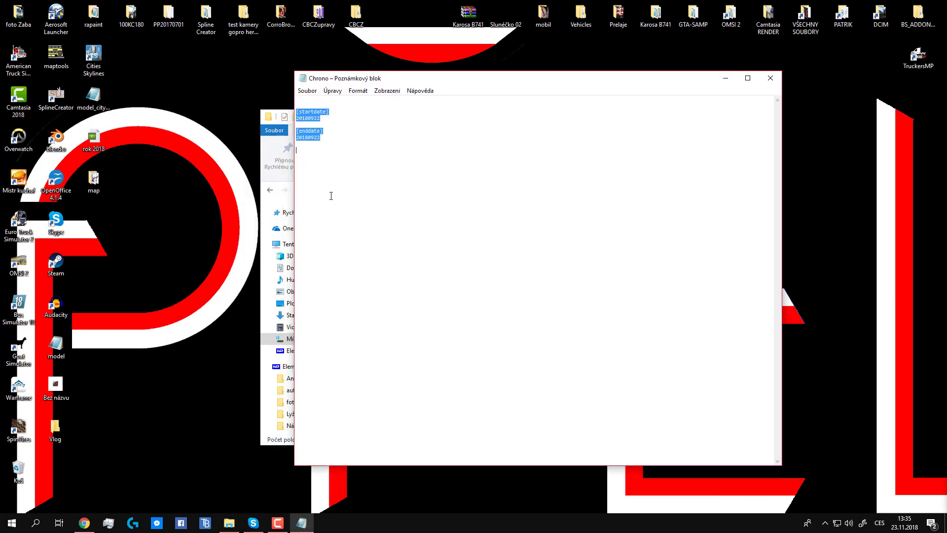
left_click(308, 158)
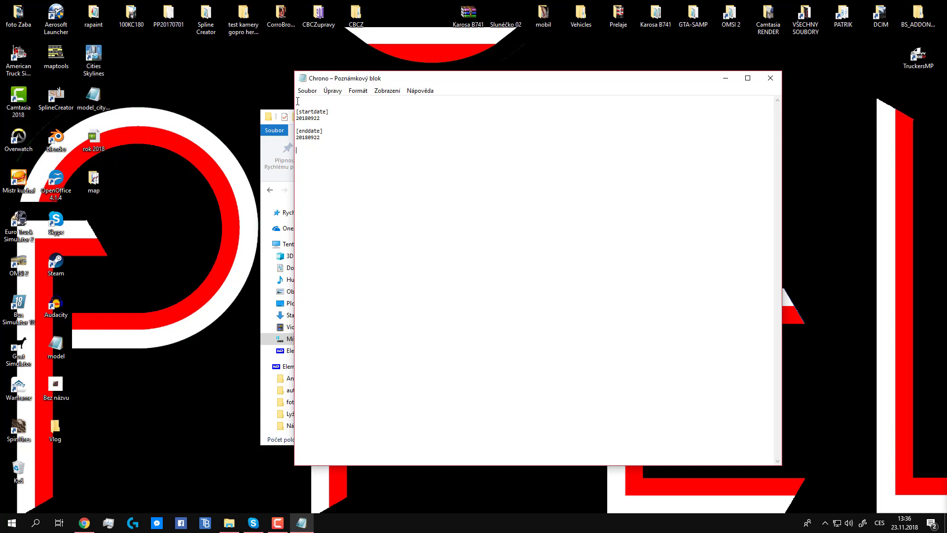
left_click_drag(299, 101, 307, 158)
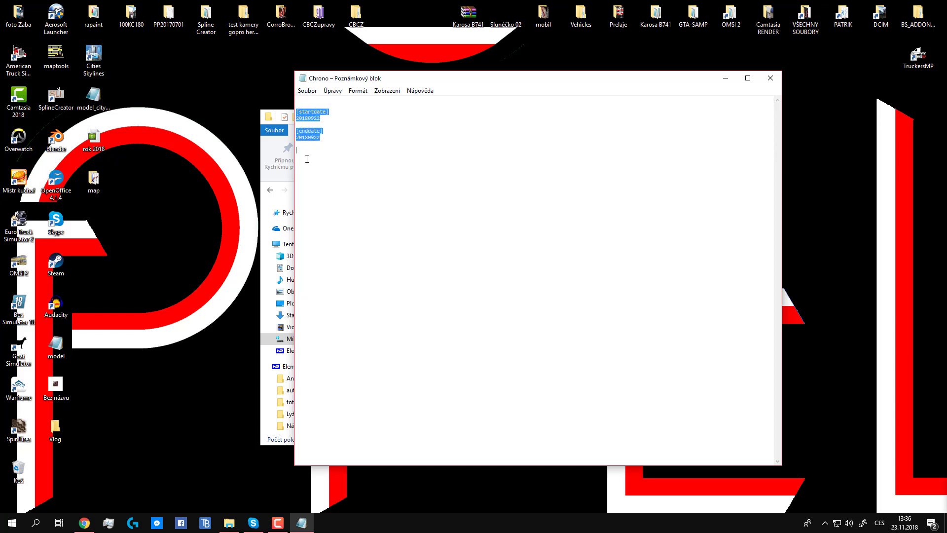
left_click(301, 111)
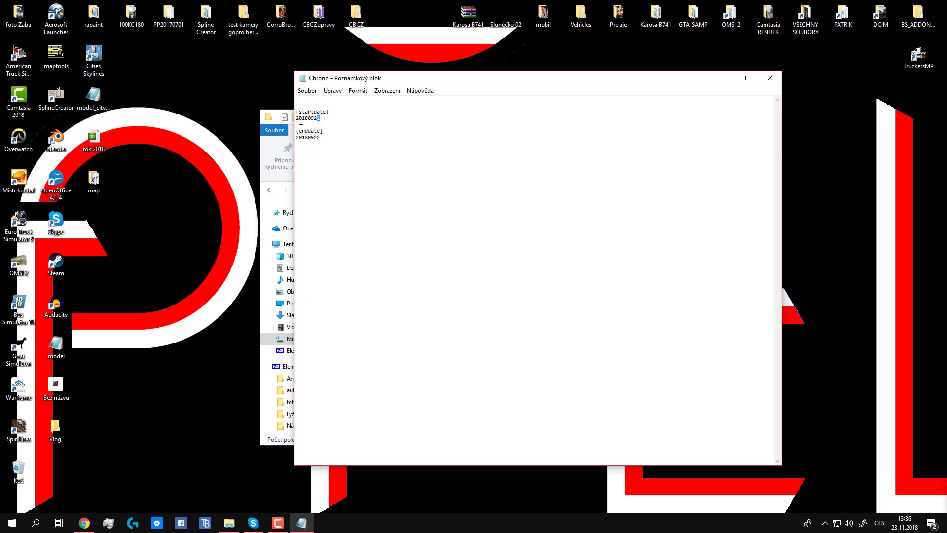
left_click_drag(296, 118, 346, 117)
left_click(328, 122)
left_click(296, 120)
left_click(324, 118)
left_click_drag(318, 138, 296, 138)
left_click(409, 131)
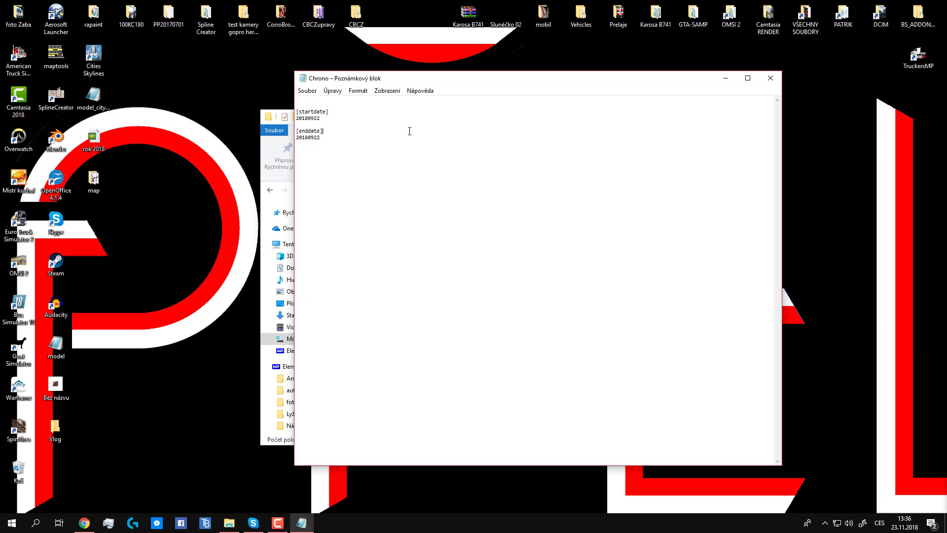
left_click(314, 122)
left_click(765, 78)
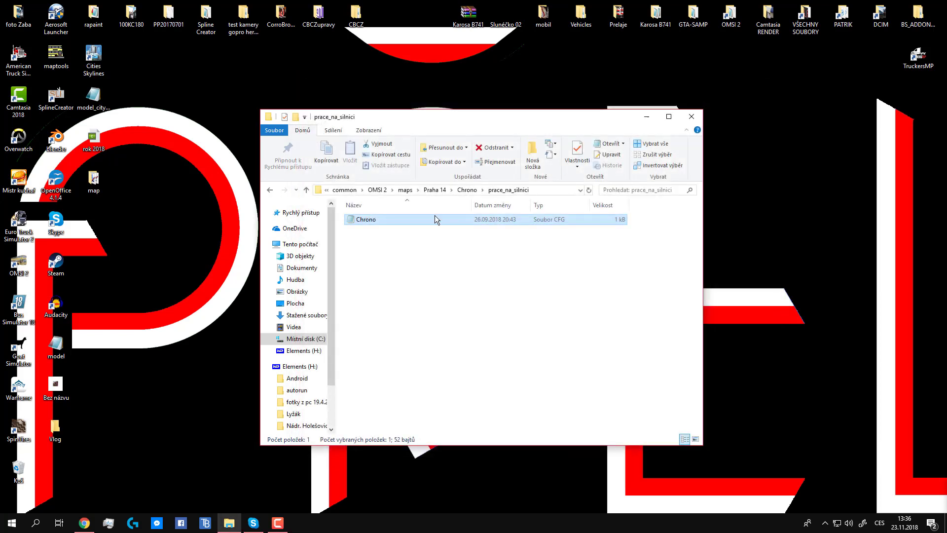
left_click_drag(387, 239, 381, 221)
left_click(358, 218)
left_click(728, 178)
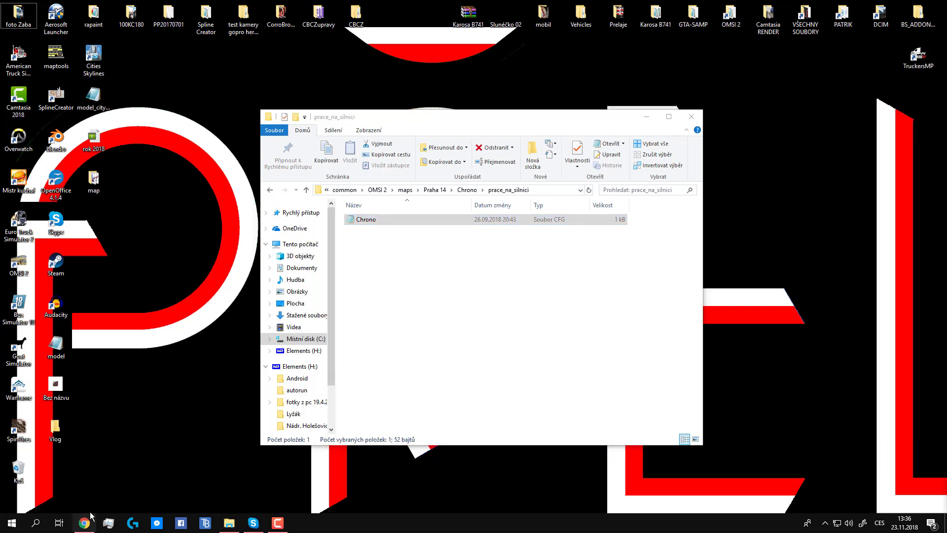
- Save a new empty Notepad document to the desktop as Chrono.CFG, using the all-files type (Všechny soubory)
left_click(35, 521)
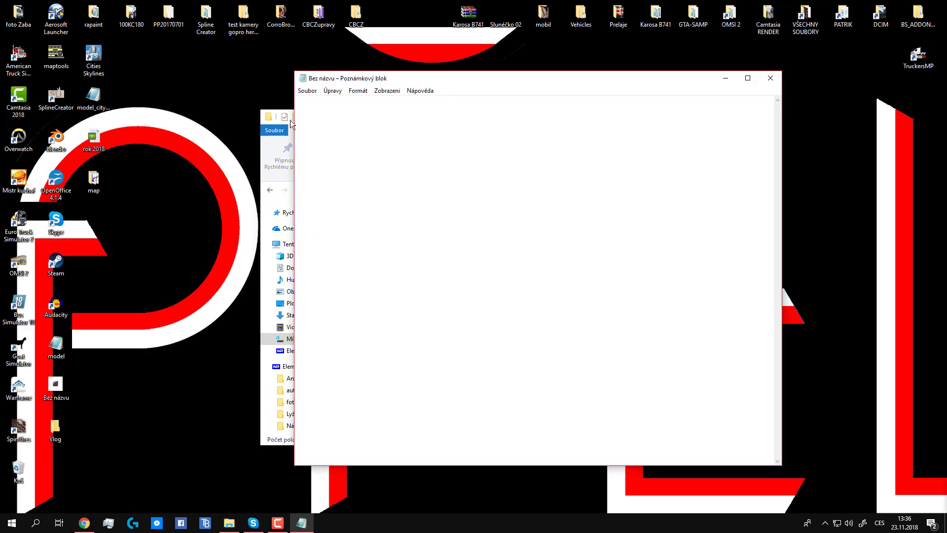
left_click(307, 90)
left_click(330, 134)
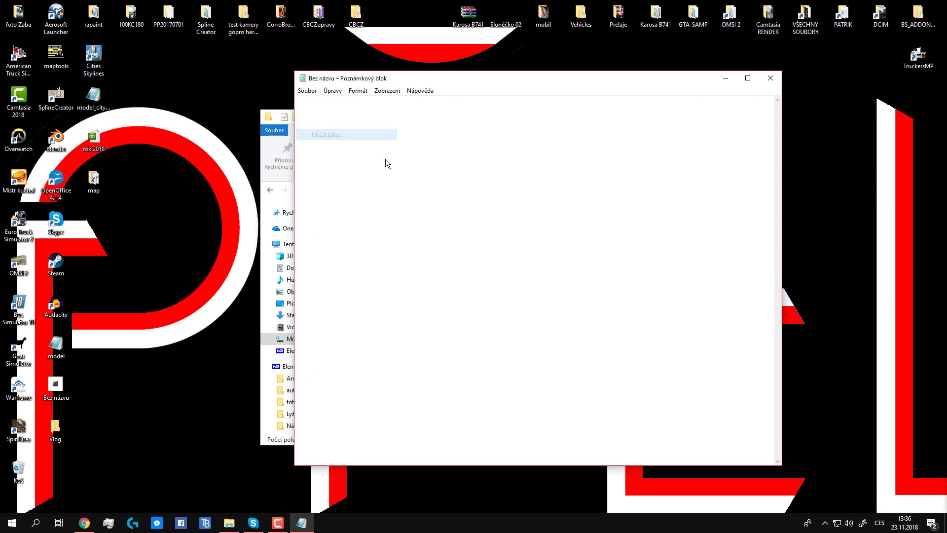
left_click(475, 323)
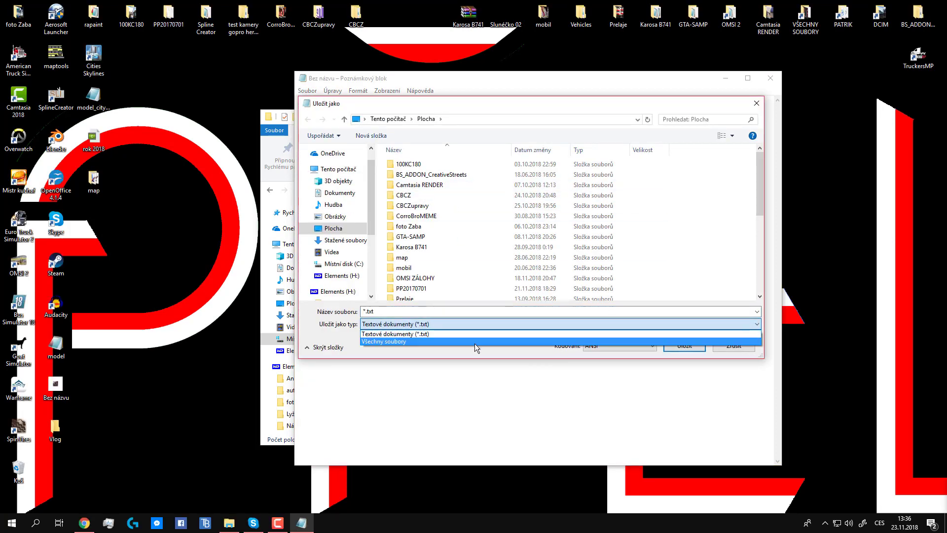
left_click(475, 341)
left_click(407, 310)
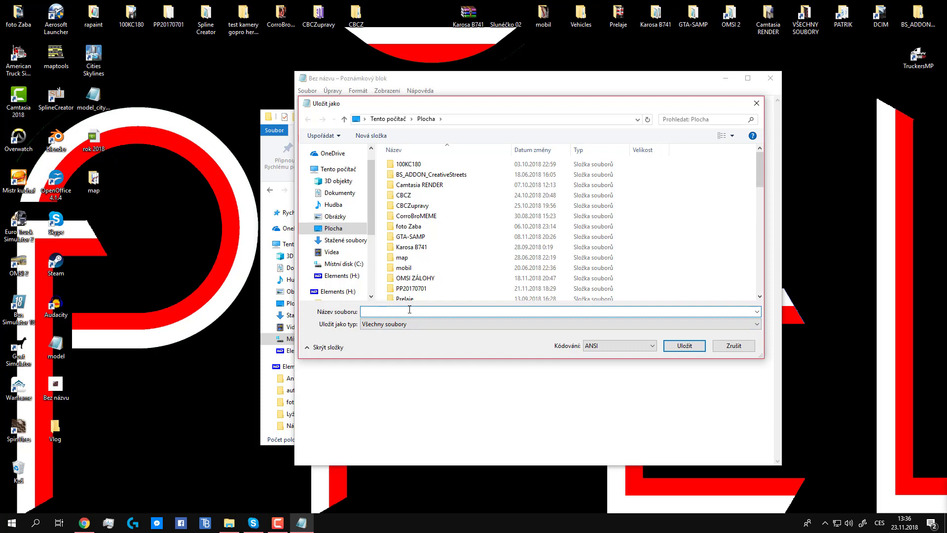
type("Chrono.C")
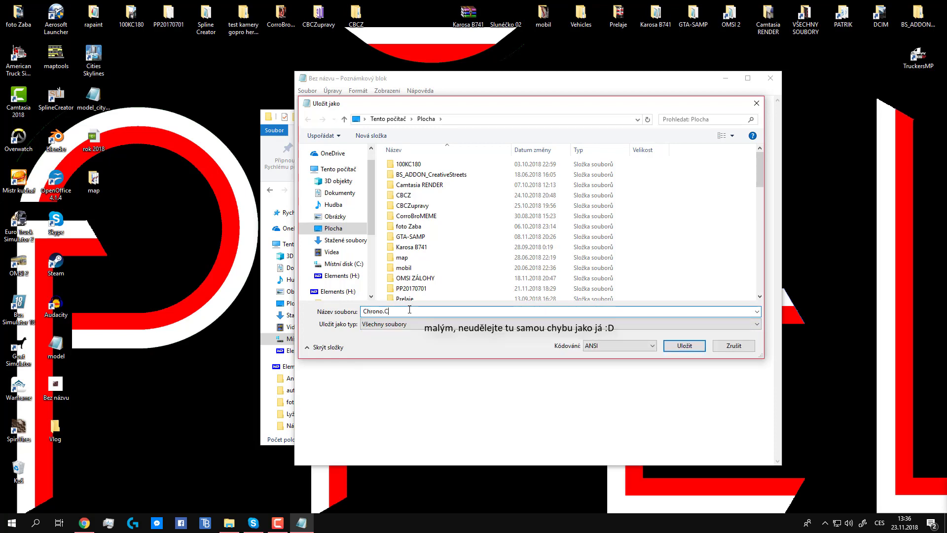
type("fg")
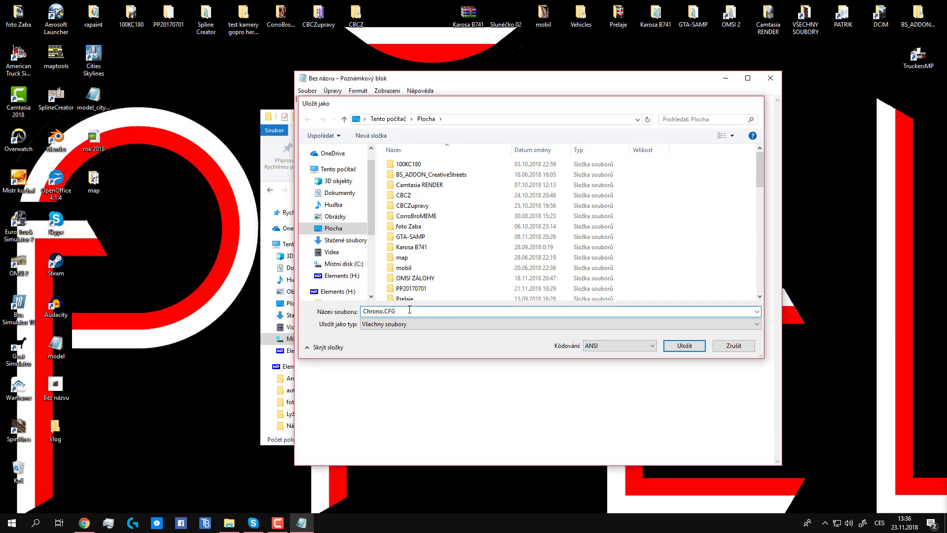
key("Return")
- Compare the file extensions of the desktop Chrono file and the one in prace_na_silnici using their properties
right_click(56, 469)
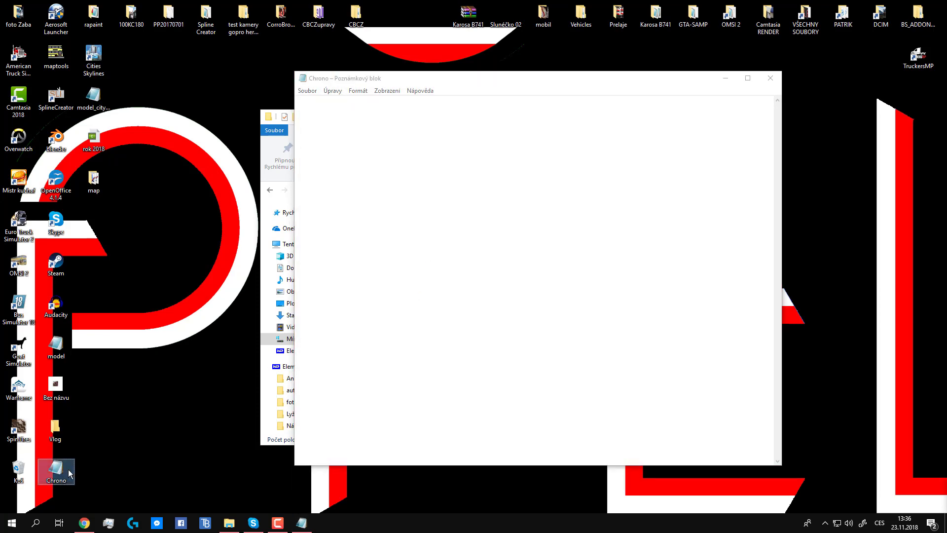
left_click(64, 461)
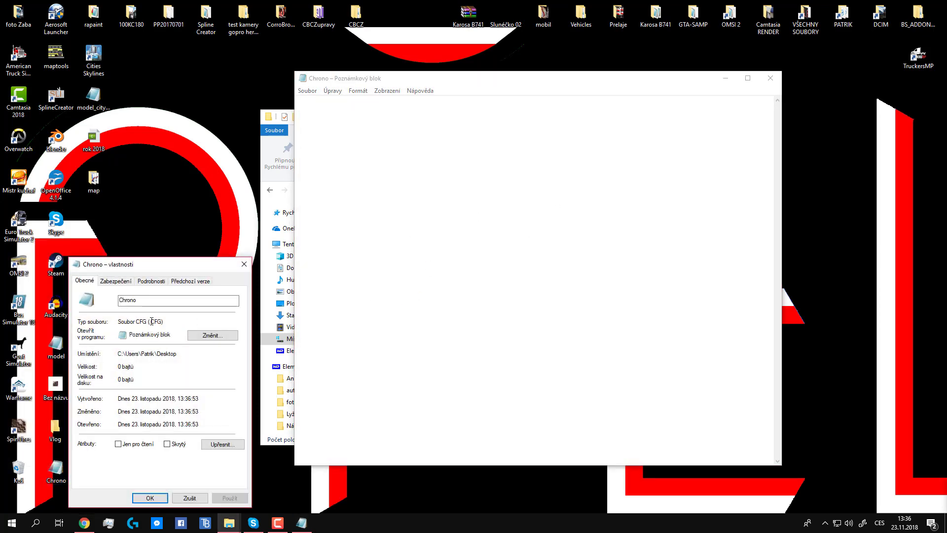
left_click_drag(147, 321, 189, 326)
left_click(393, 201)
left_click(771, 78)
right_click(377, 219)
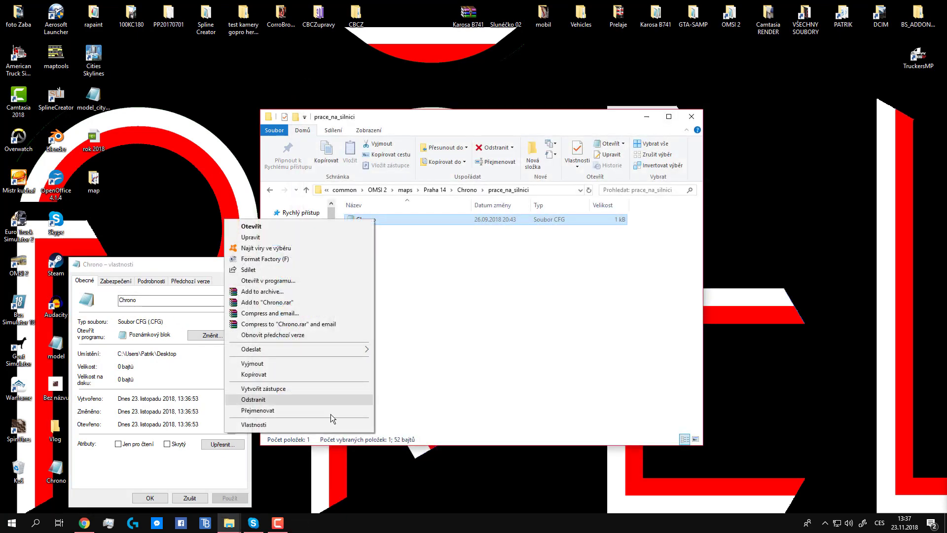
left_click(331, 425)
left_click_drag(463, 285, 488, 287)
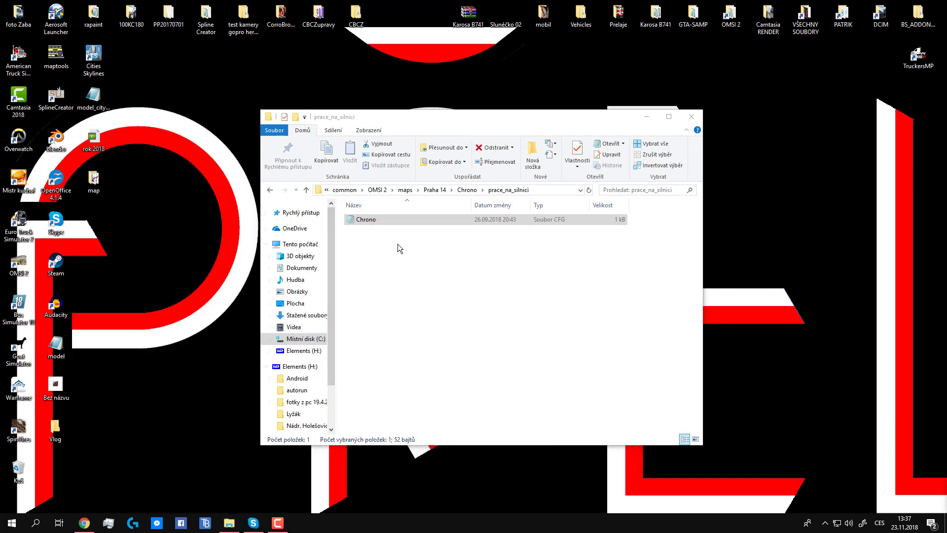
- Review the date entries in the Chrono file in prace_na_silnici again, and return to the parent Chrono folder
left_click(388, 219)
double_click(387, 219)
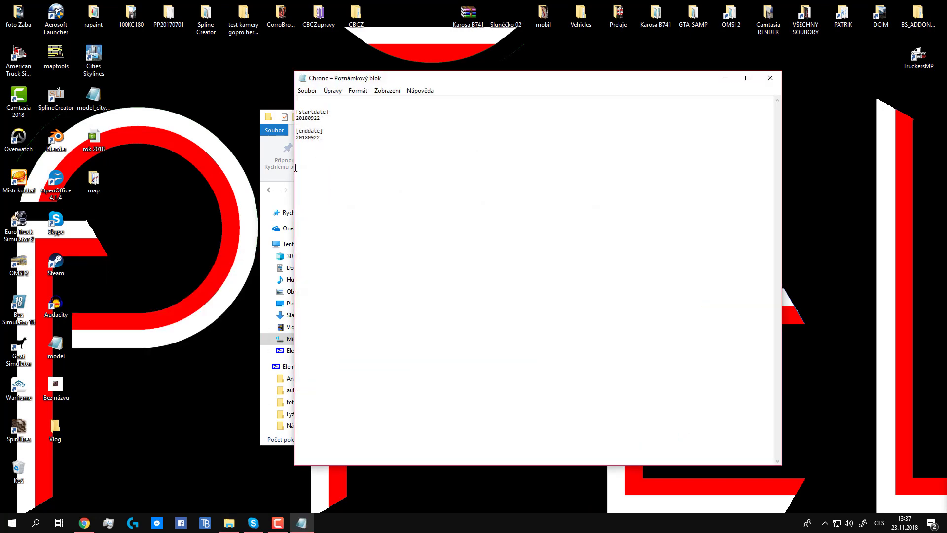
left_click_drag(334, 110, 320, 132)
left_click(771, 78)
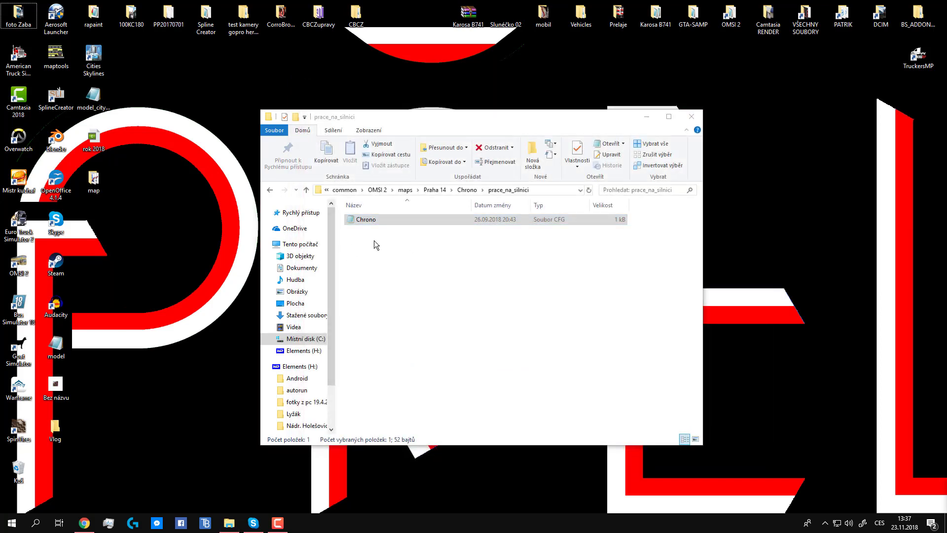
left_click(467, 190)
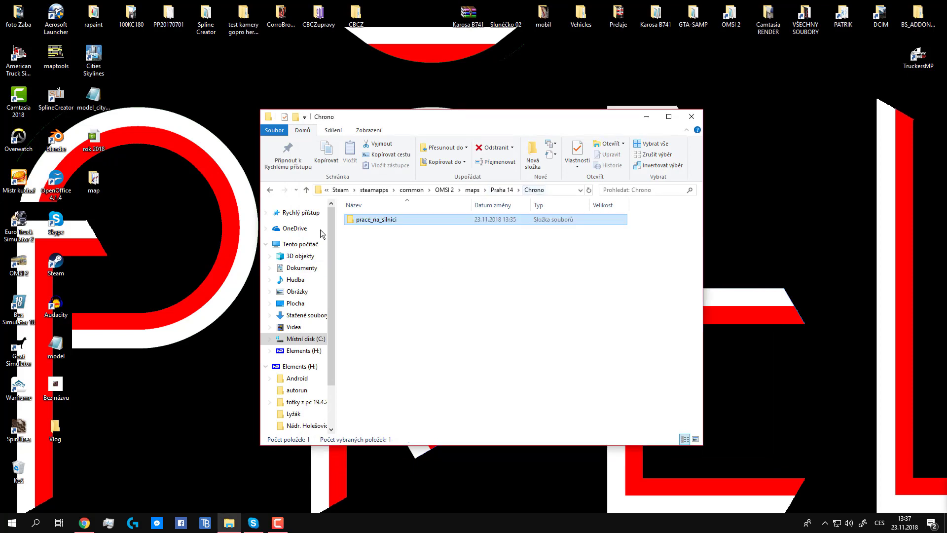
- Make four copies of the prace_na_silnici folder inside Praha 14's Chrono folder
left_click(501, 190)
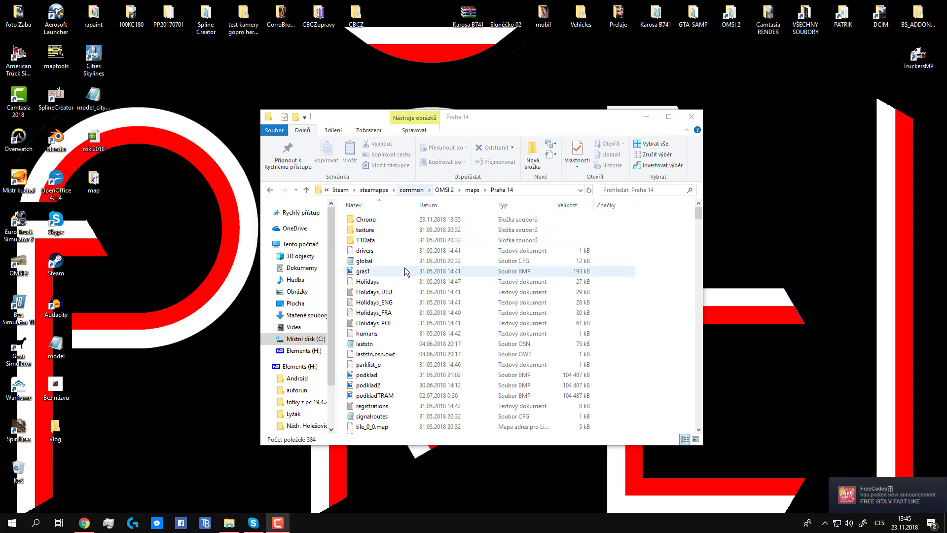
double_click(375, 218)
left_click(376, 219)
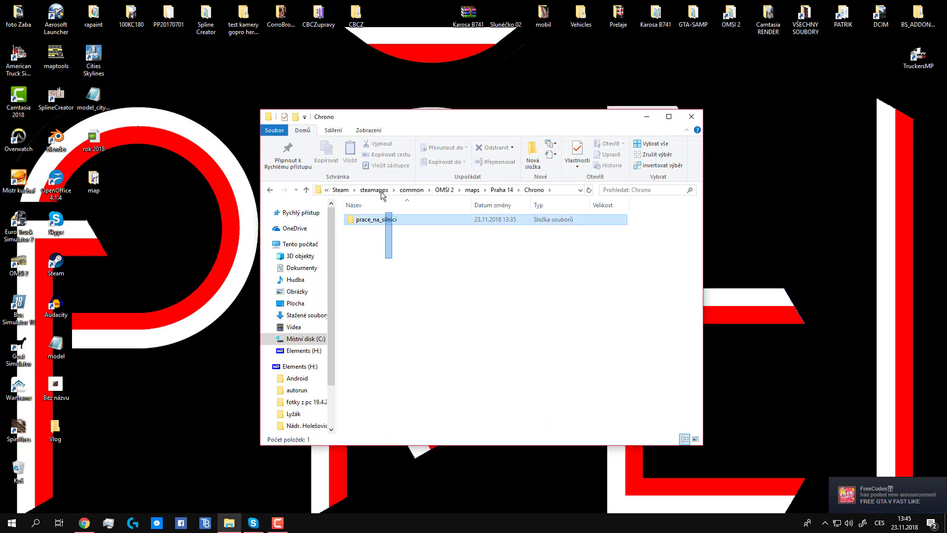
key("ctrl+c")
key("ctrl+v")
key("ctrl+v")
key("ctrl+v")
key("ctrl+v")
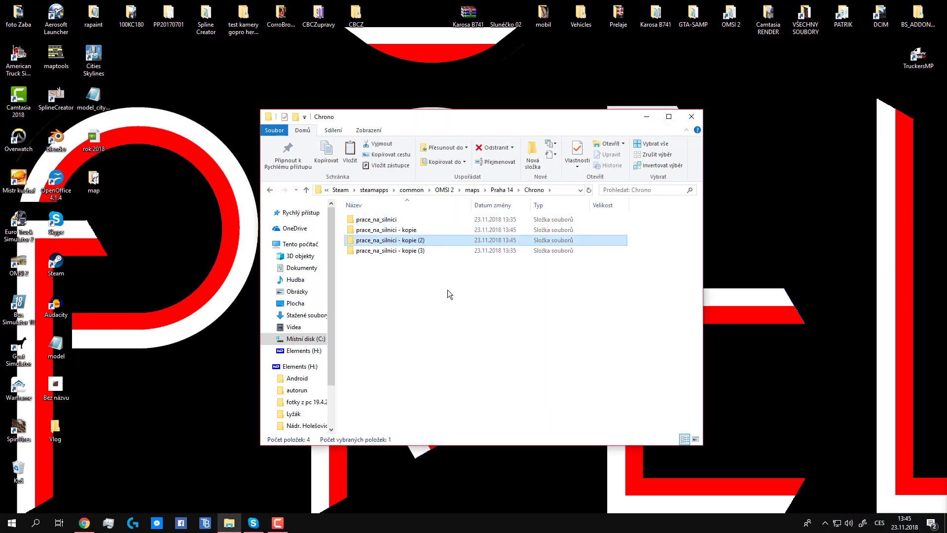
- Rename the original event folder as 1-D-K and give its copies numbered route-code names such as 5-KS-B
left_click(362, 222)
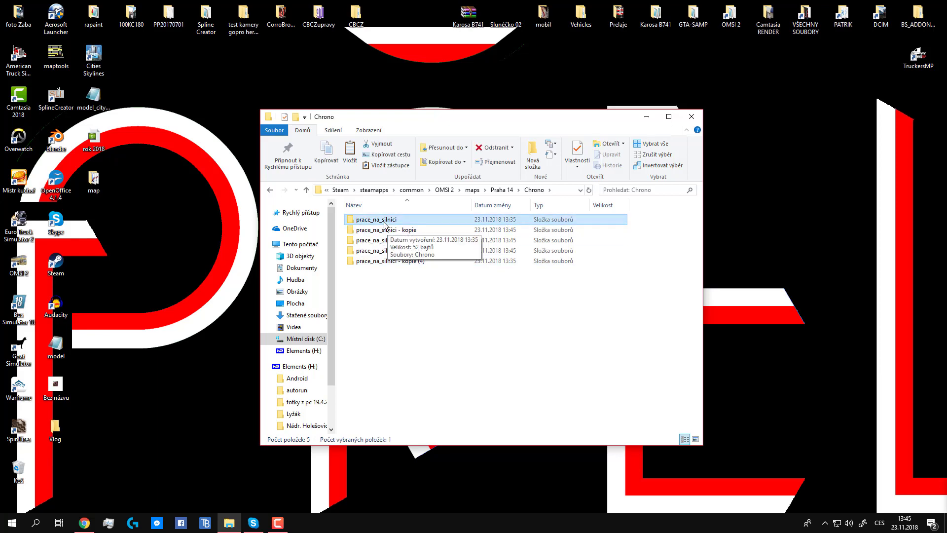
right_click(383, 222)
left_click(321, 461)
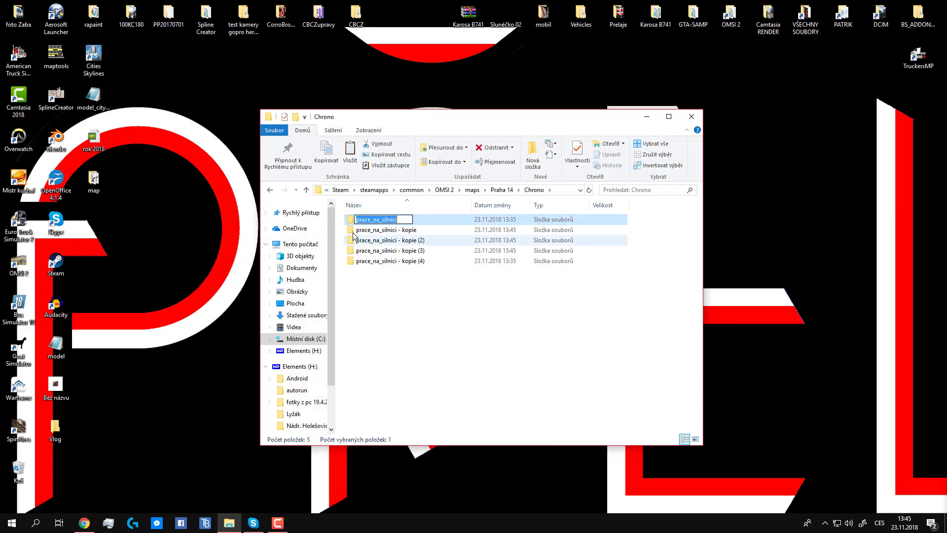
type("1-D-K")
key("Return")
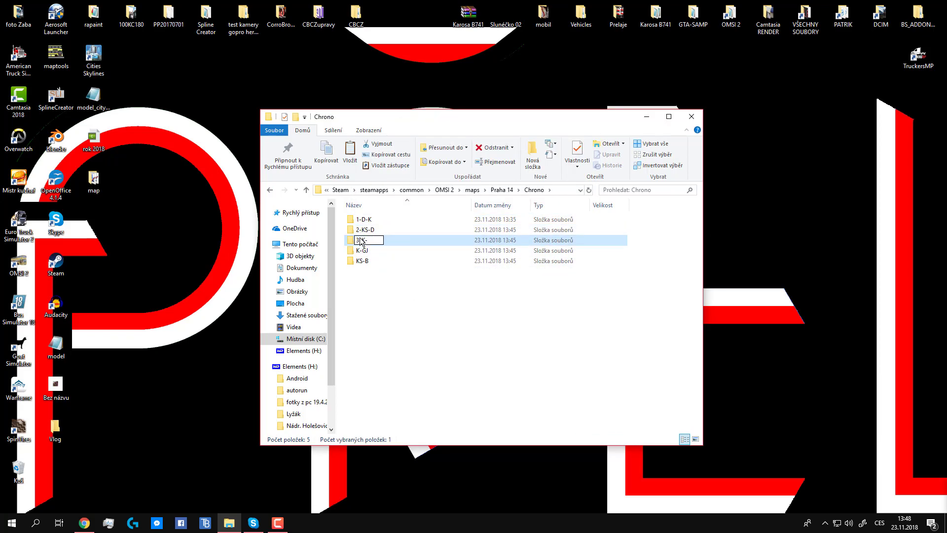
key("Tab")
type("5-")
- Edit startdate and enddate in each folder's Chrono file, using consecutive periods from 20180601–20180701 to 20181002–20181101
double_click(437, 219)
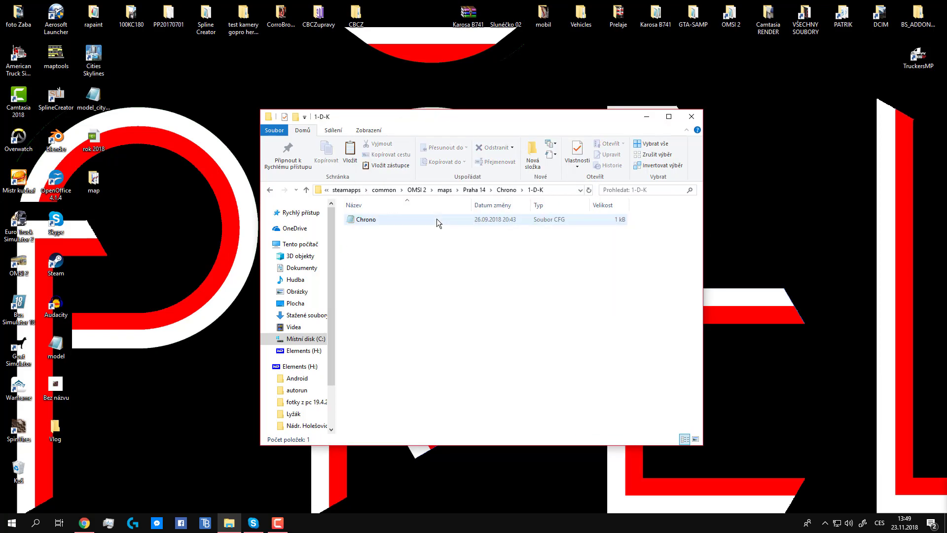
double_click(419, 221)
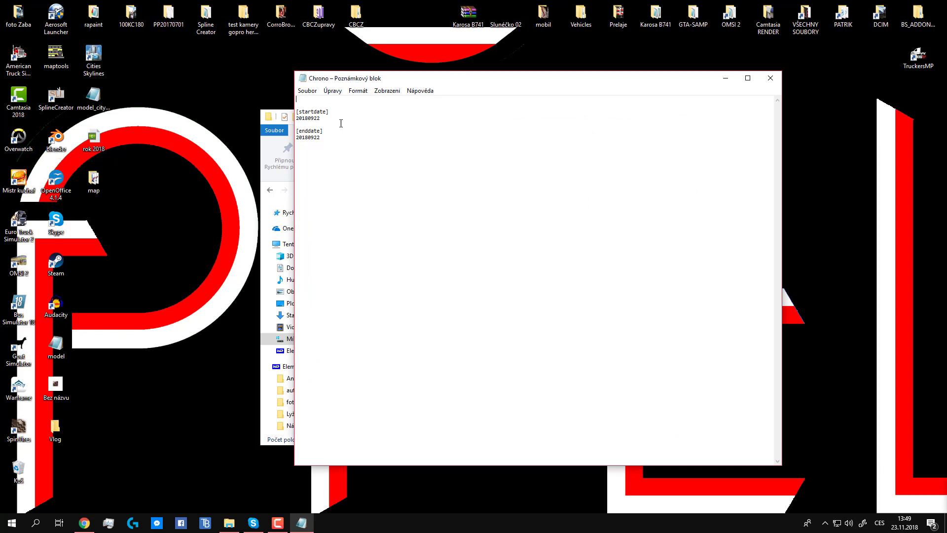
left_click_drag(322, 119, 300, 118)
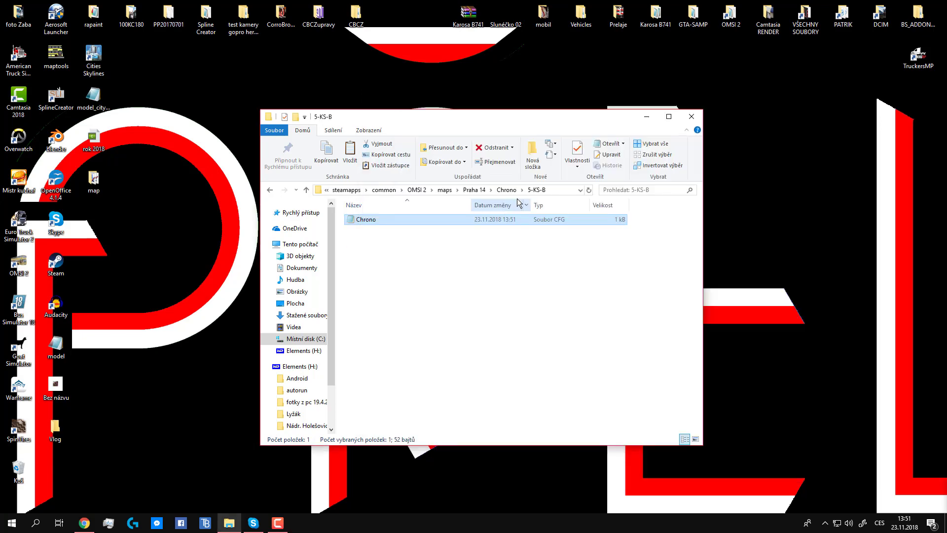
left_click(506, 190)
- Start the OMSI 2 Editor and continue with the last session's Praha 14 map
left_click_drag(462, 337, 424, 211)
left_click(522, 304)
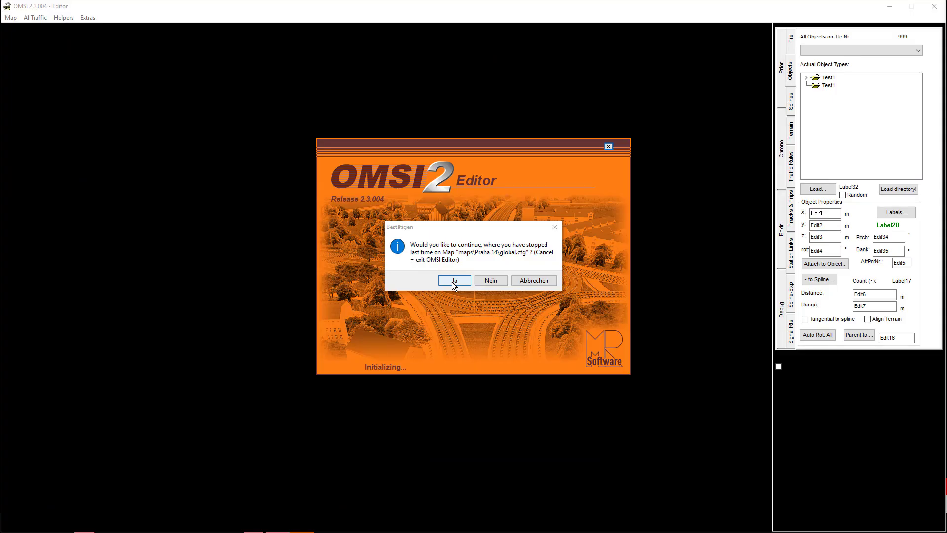
left_click(452, 281)
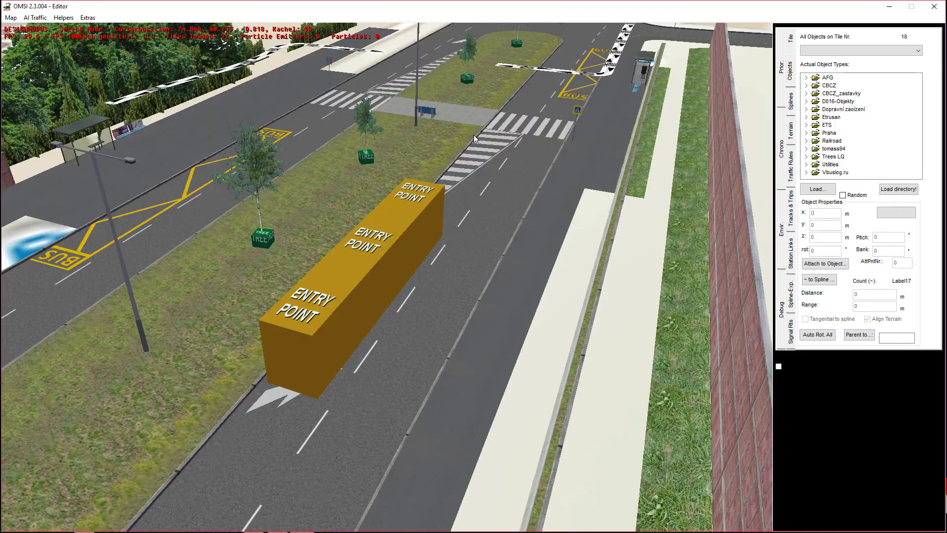
middle_click_drag(474, 135, 475, 177)
right_click_drag(475, 178, 475, 190)
middle_click_drag(475, 190, 441, 191)
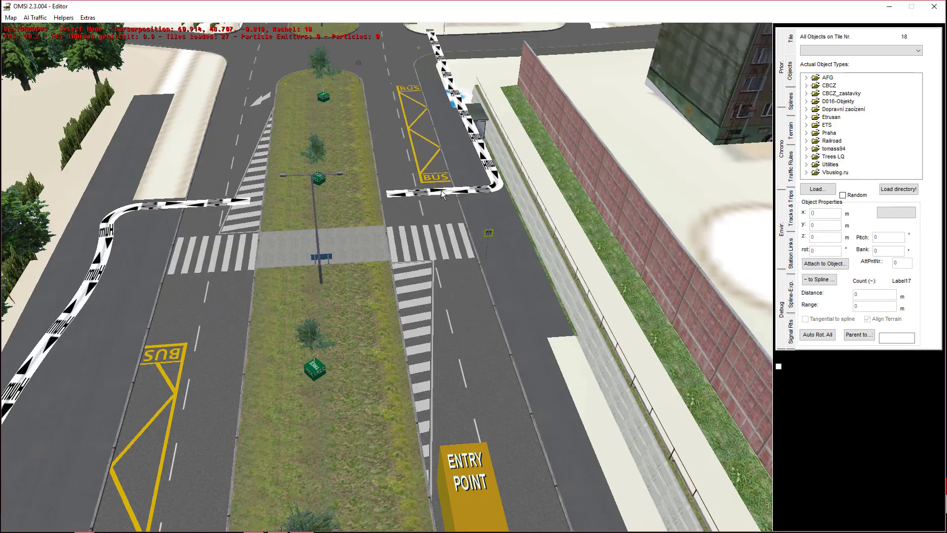
middle_click(357, 190)
left_click(783, 154)
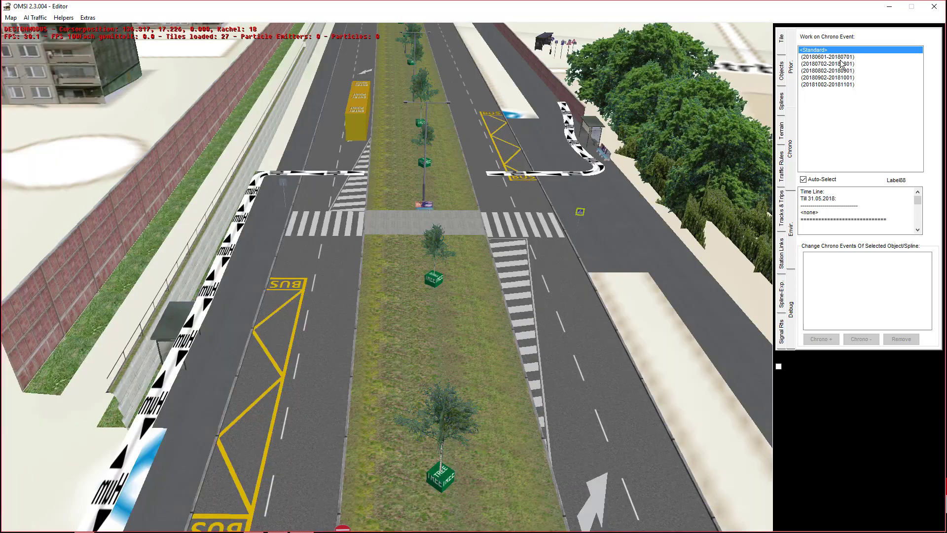
left_click(841, 58)
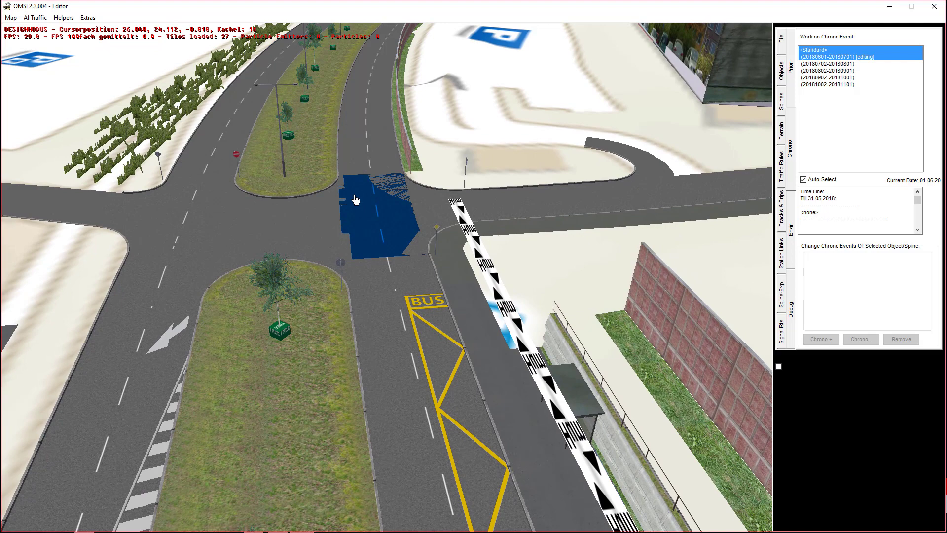
- Load the ADDON_gcW directory of scenery objects into the map's object types
scroll(355, 201, "up", 5)
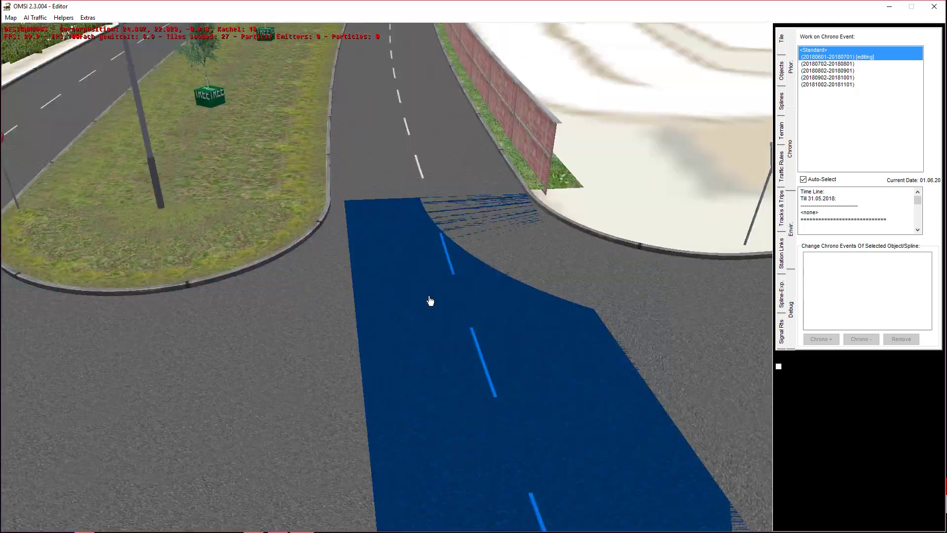
left_click(781, 74)
left_click(900, 190)
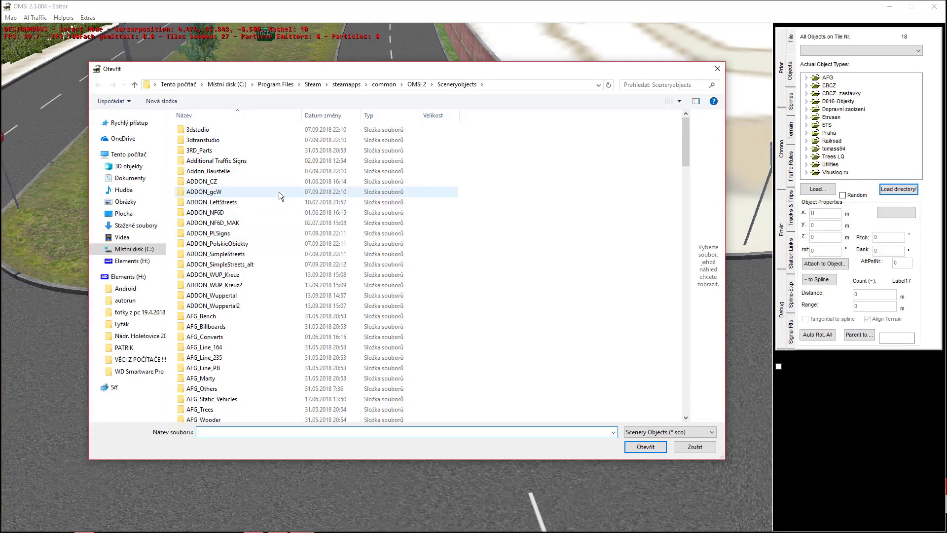
double_click(250, 192)
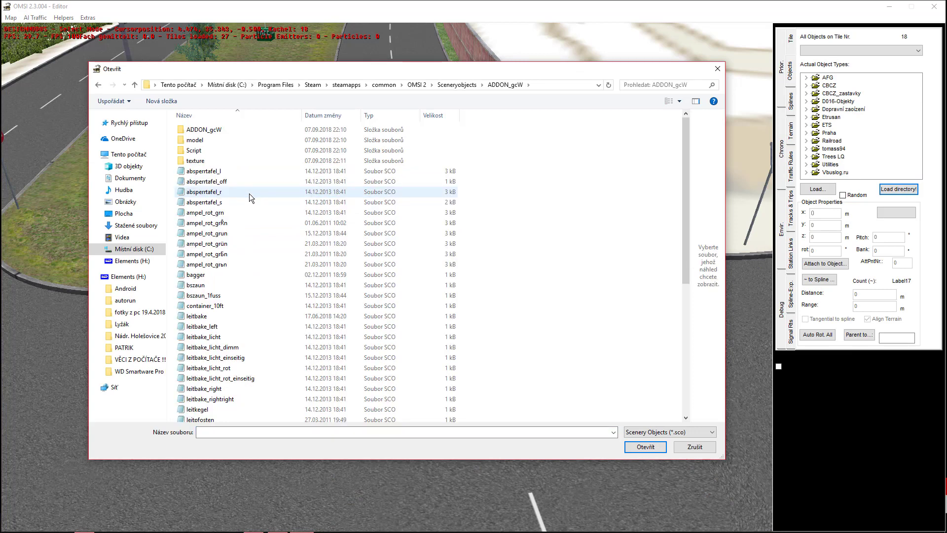
left_click(320, 305)
double_click(320, 306)
- Place a bszaun.sco construction barrier on the road at the junction and rotate it to a heading of about 61.3°
left_click(855, 109)
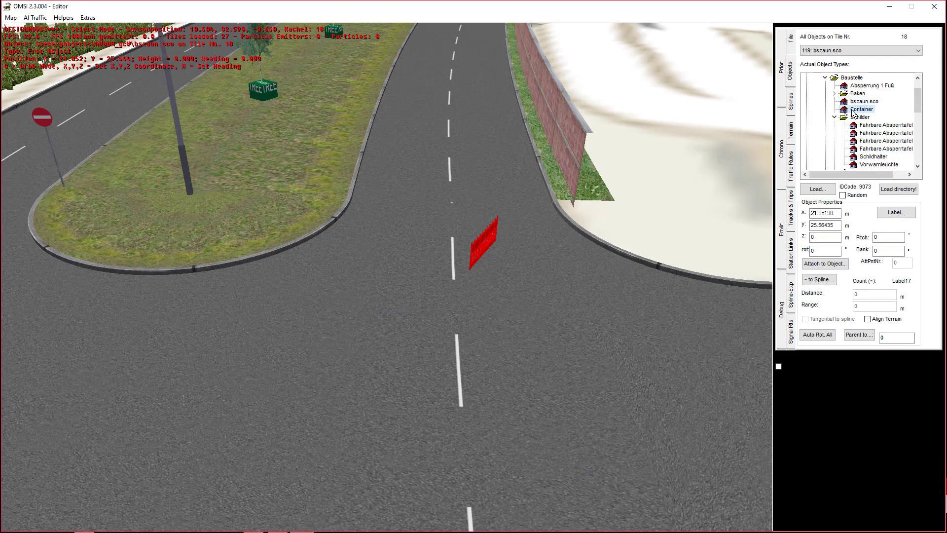
left_click(855, 103)
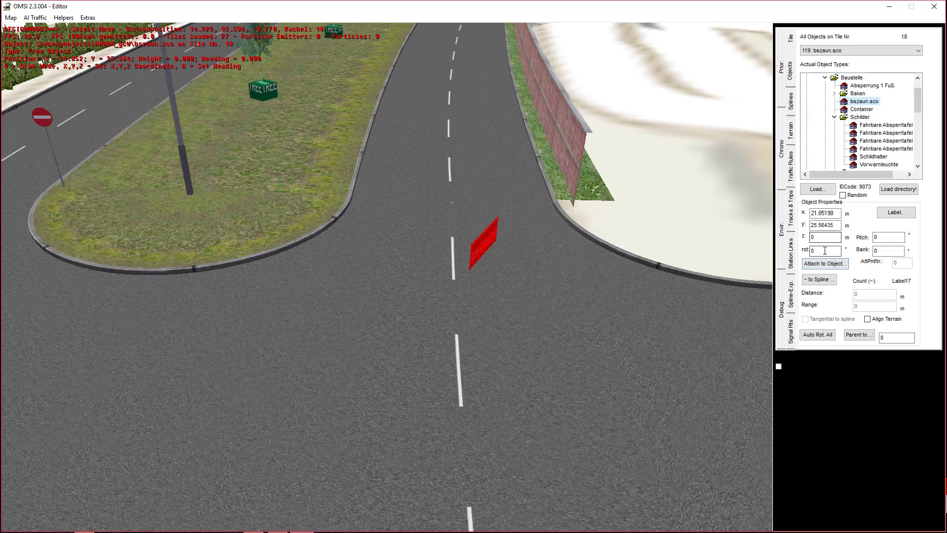
left_click_drag(825, 250, 790, 249)
middle_click_drag(656, 217, 646, 251)
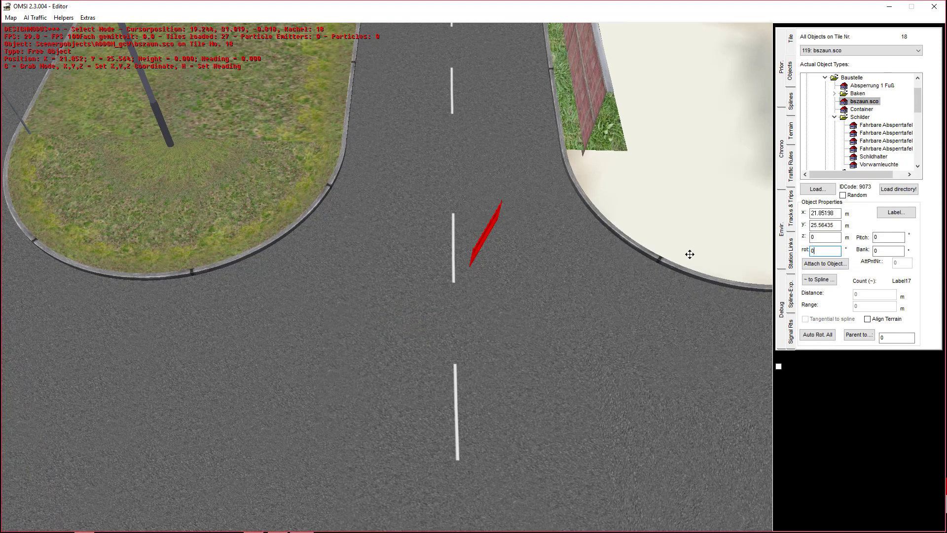
key("h")
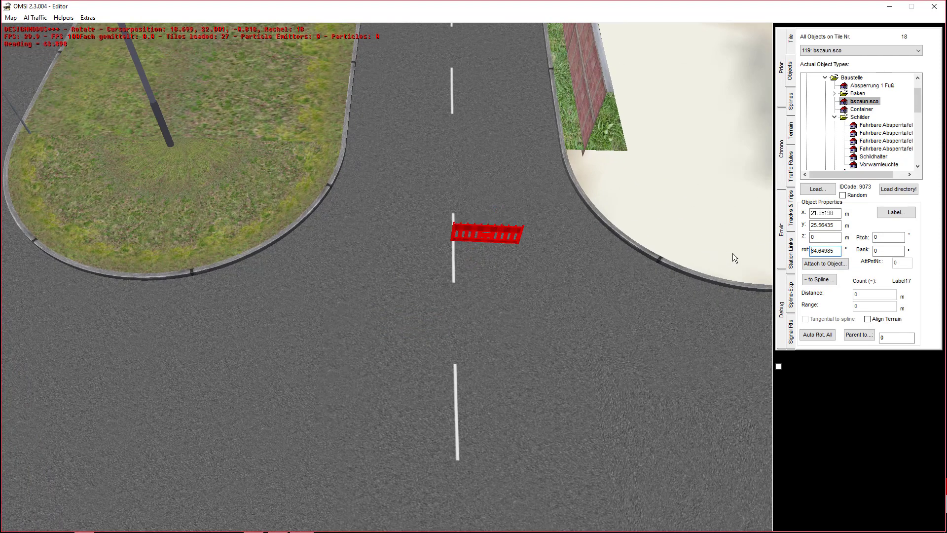
left_click(736, 246)
- Set the barrier's height to 0.1 m and align it across the lane beside the grass island, at about x 21.08, y 22.15
left_click(827, 238)
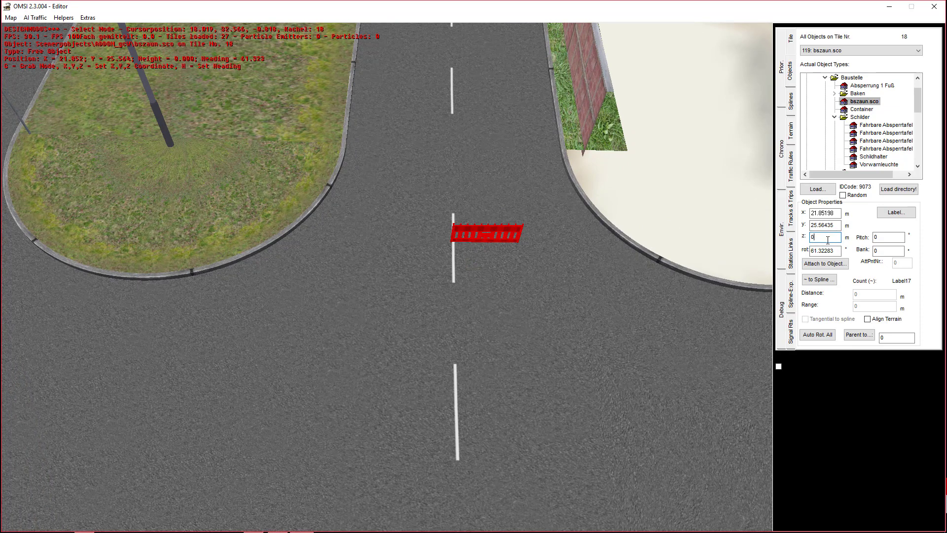
key("Return")
key("g")
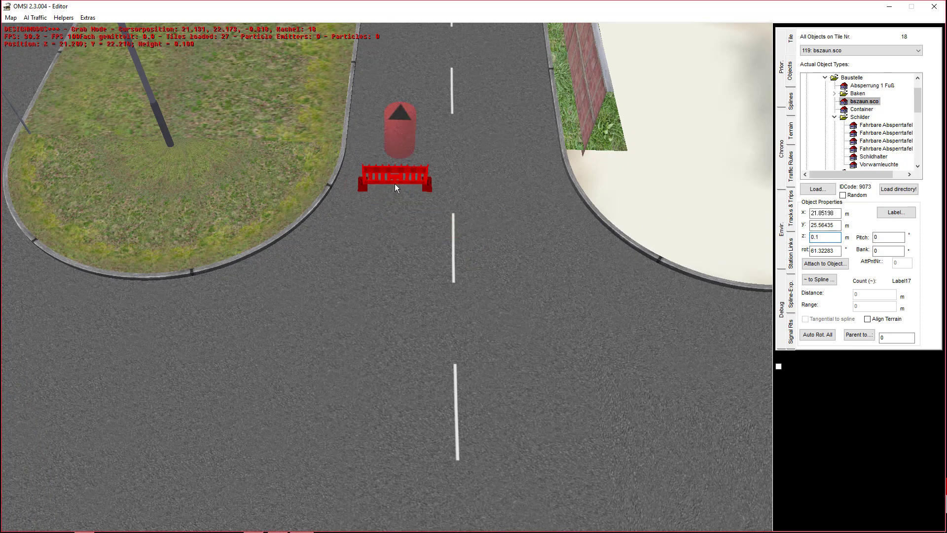
left_click(395, 182)
key("h")
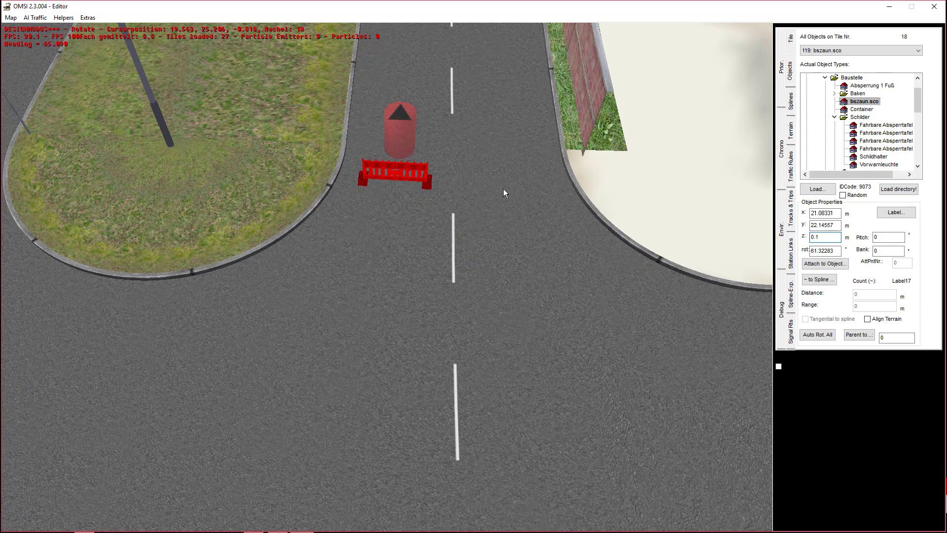
left_click(503, 188)
- Place a second bszaun.sco barrier across the neighbouring lane, in line with the first one
key("Insert")
left_click(512, 189)
middle_click_drag(512, 188, 469, 211)
right_click_drag(469, 211, 322, 252)
left_click_drag(322, 253, 400, 359)
right_click_drag(400, 363, 428, 309)
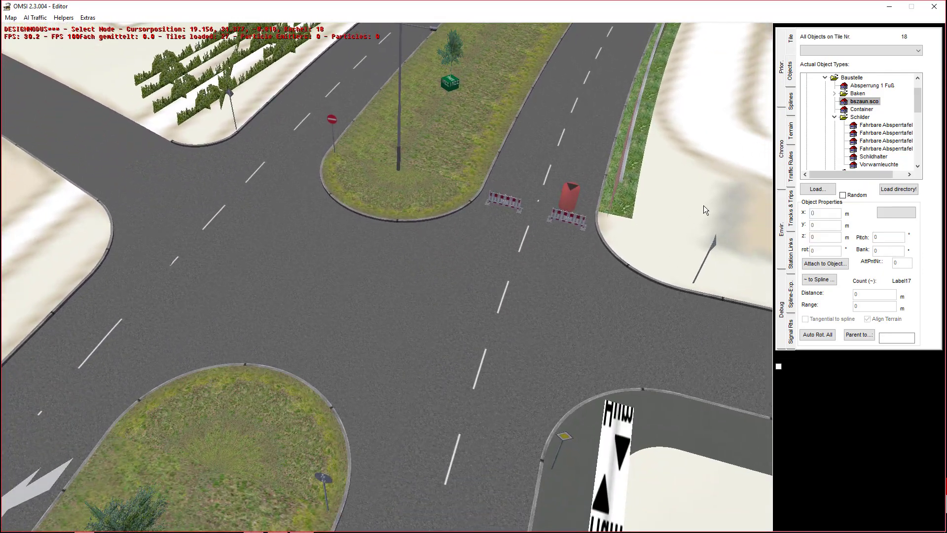
left_click(782, 148)
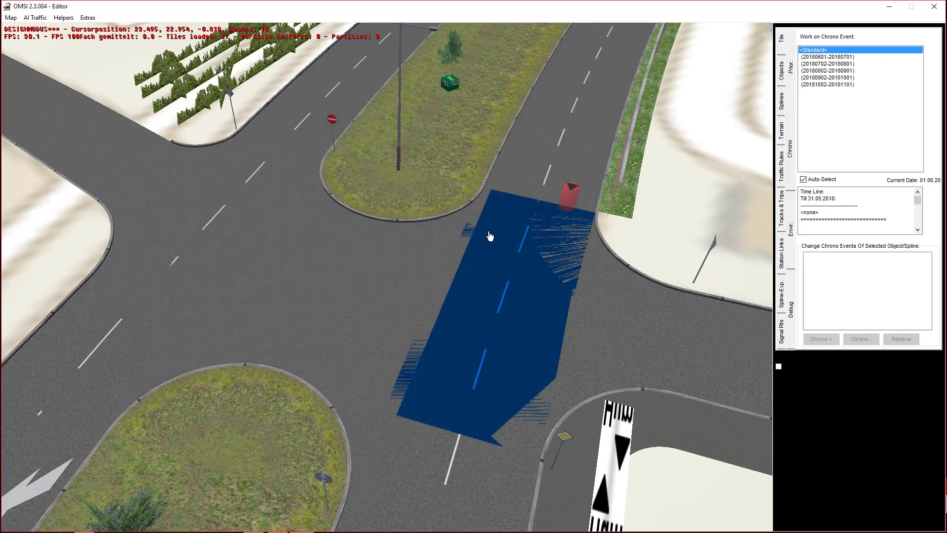
left_click(819, 57)
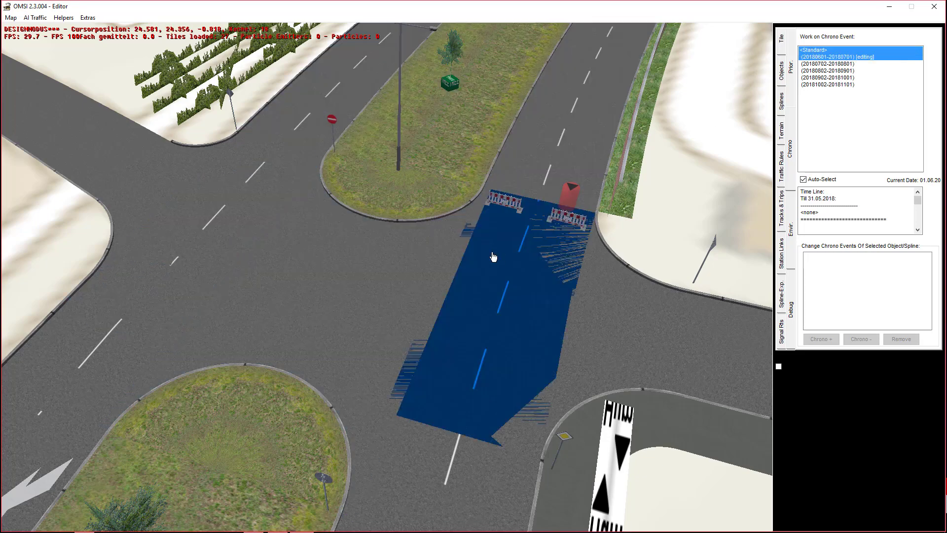
middle_click_drag(492, 253, 475, 167)
right_click_drag(475, 171, 427, 256)
mouse_move(387, 299)
middle_mouse_down()
mouse_move(360, 332)
mouse_move(374, 292)
middle_mouse_up()
left_click(330, 183)
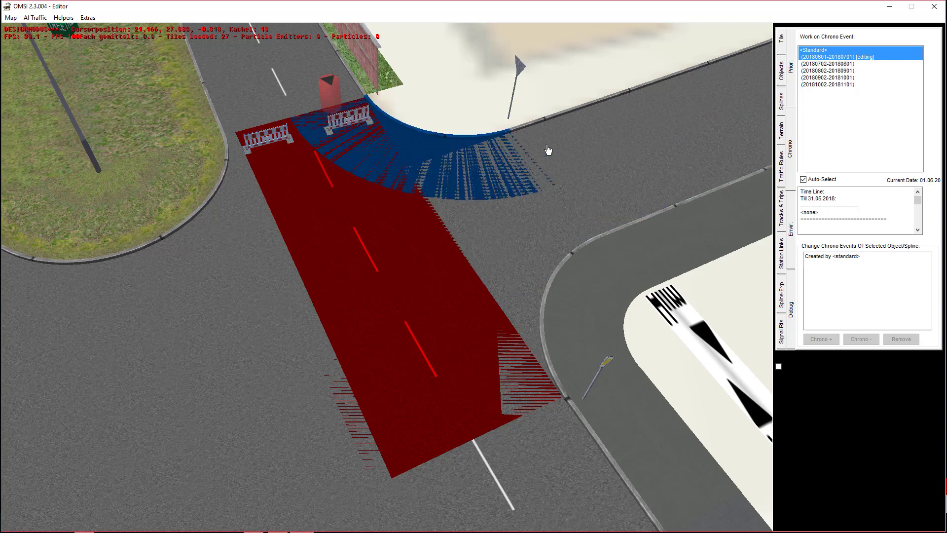
left_click(785, 103)
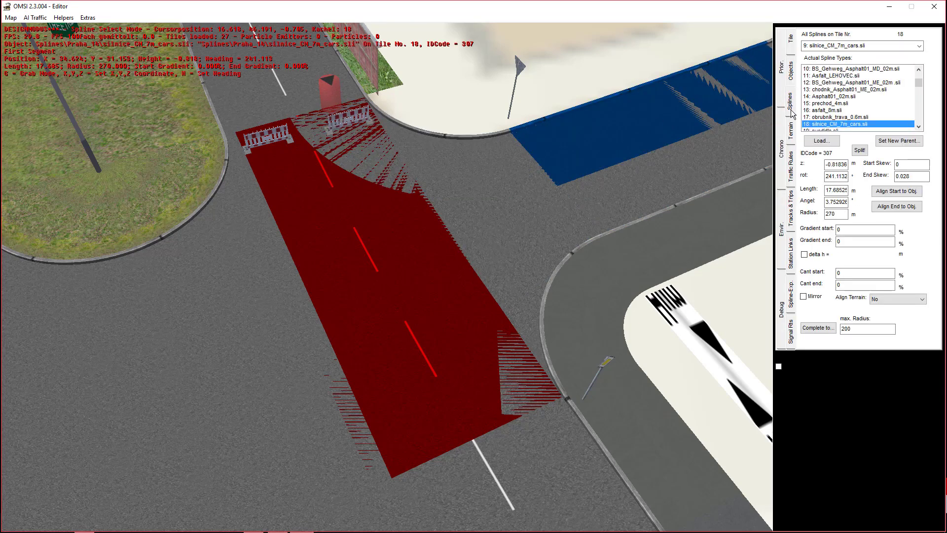
left_click(782, 146)
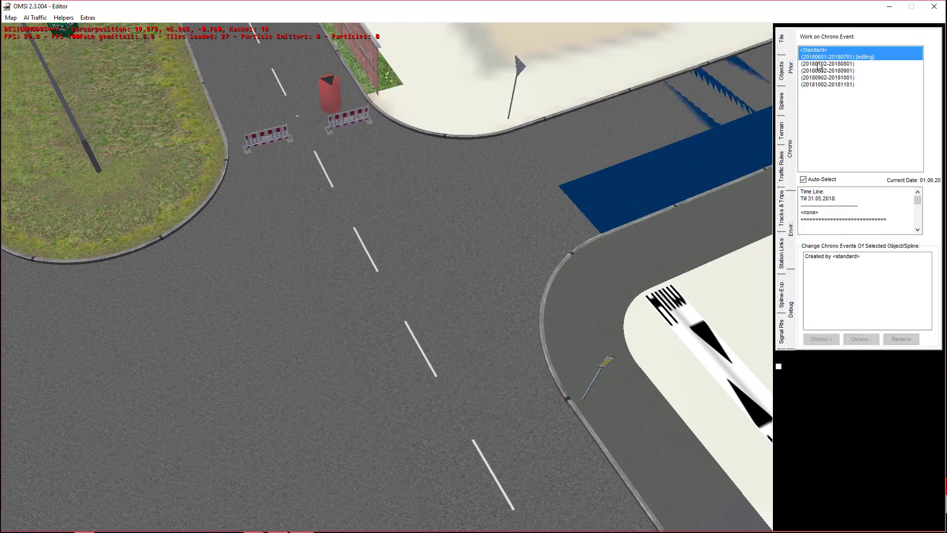
left_click(784, 104)
middle_click_drag(672, 135, 668, 128)
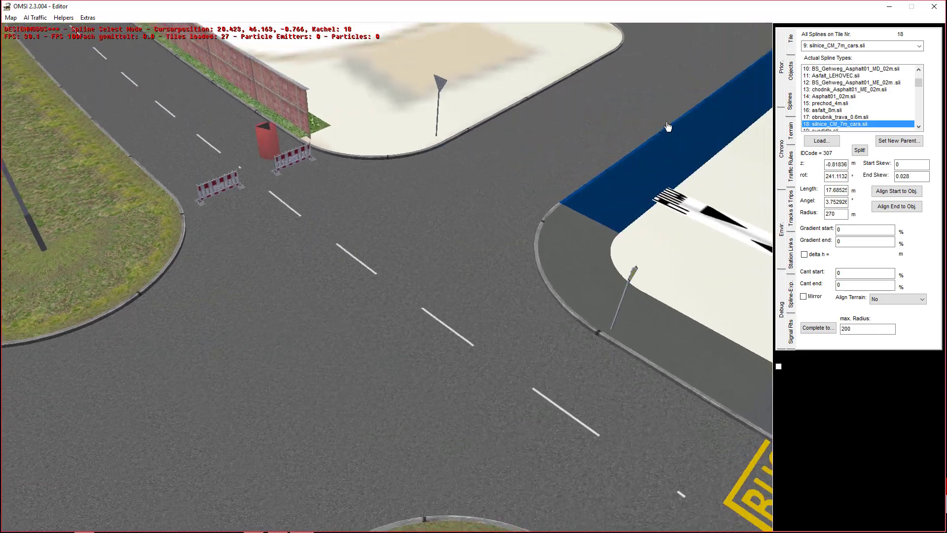
left_click(404, 245)
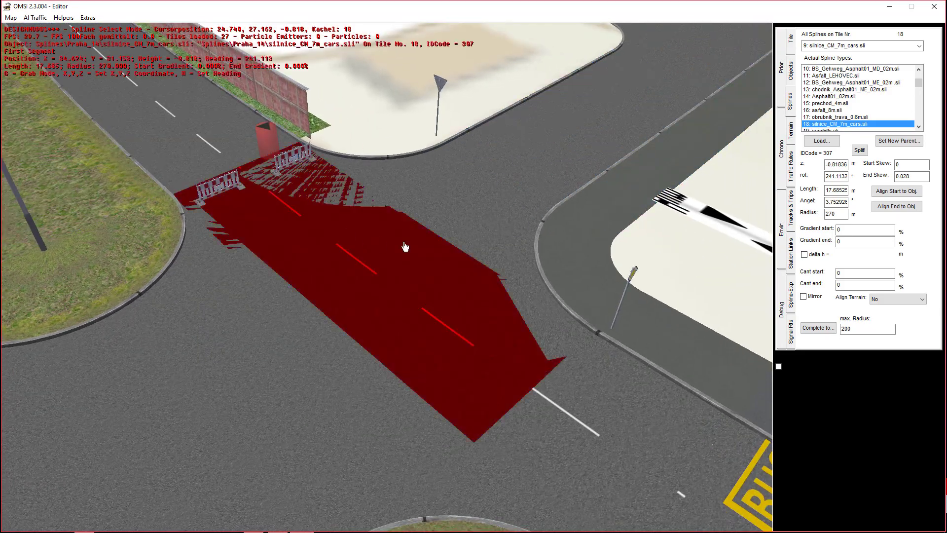
right_click_drag(403, 245, 364, 240)
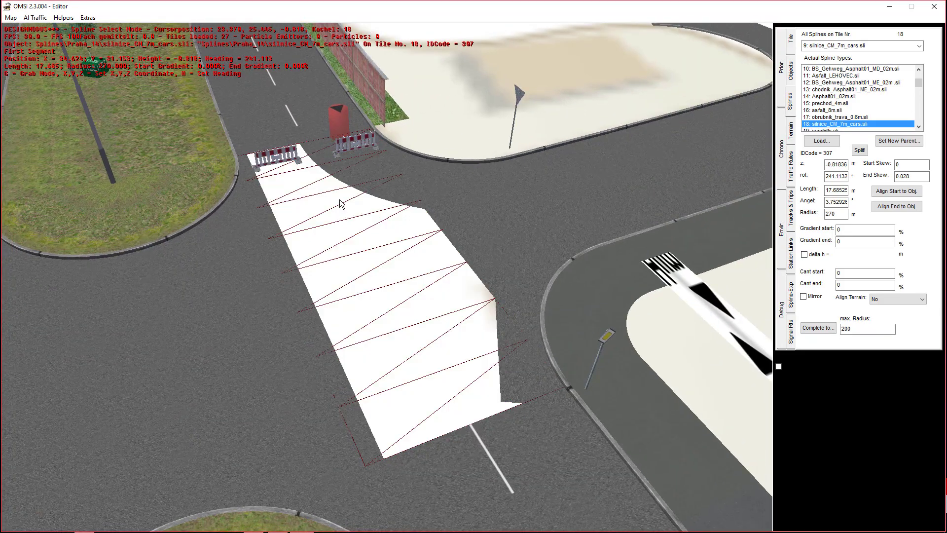
scroll(339, 199, "up", 10)
scroll(533, 314, "down", 10)
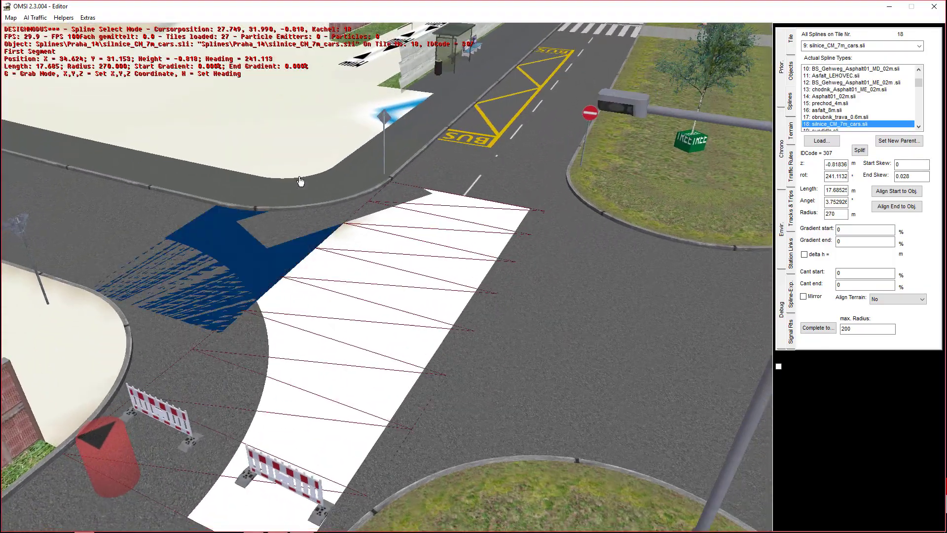
right_click_drag(301, 181, 281, 158)
left_click(313, 177)
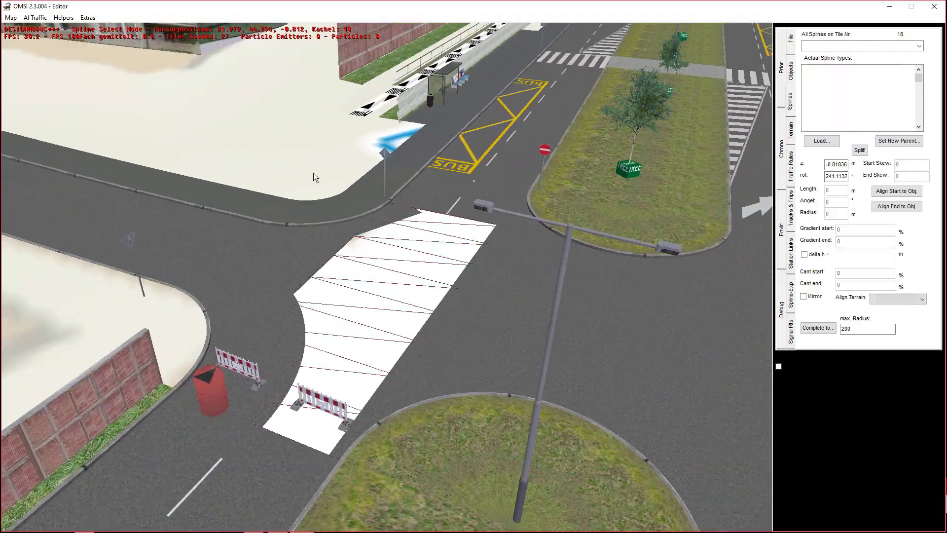
middle_click_drag(246, 192, 361, 319)
right_click_drag(383, 276, 312, 205)
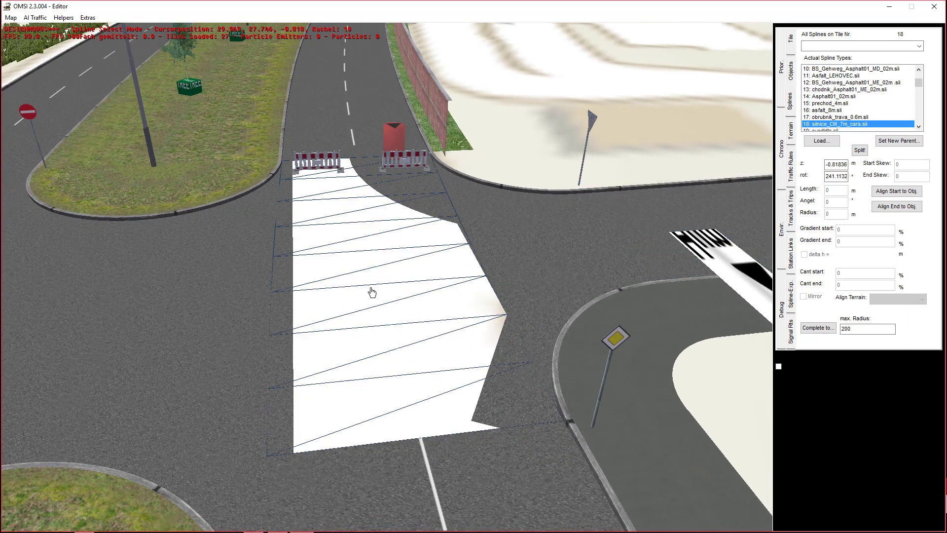
left_click(782, 152)
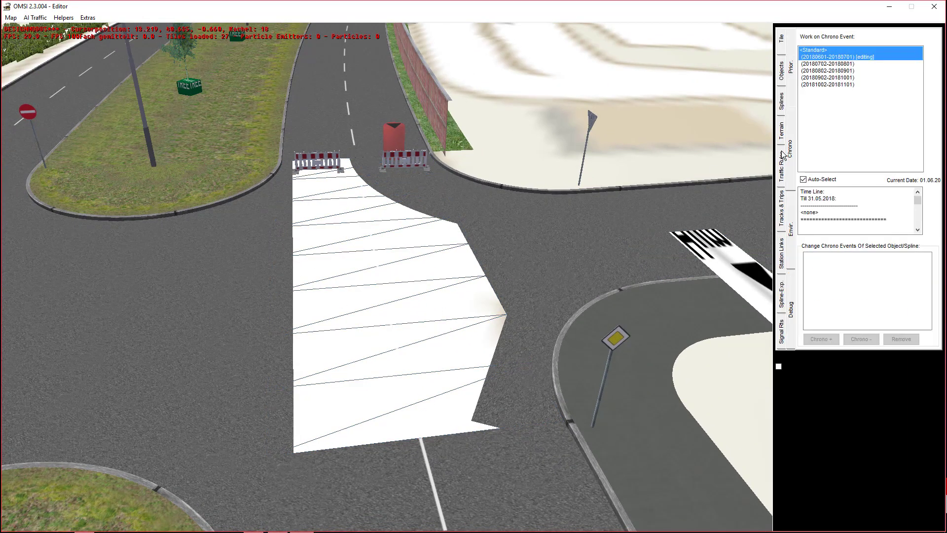
left_click(832, 64)
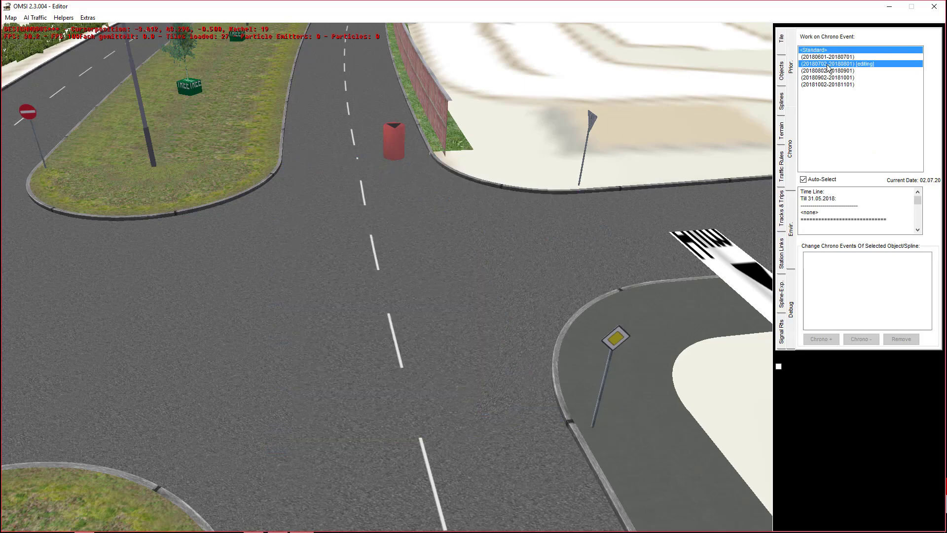
left_click(827, 57)
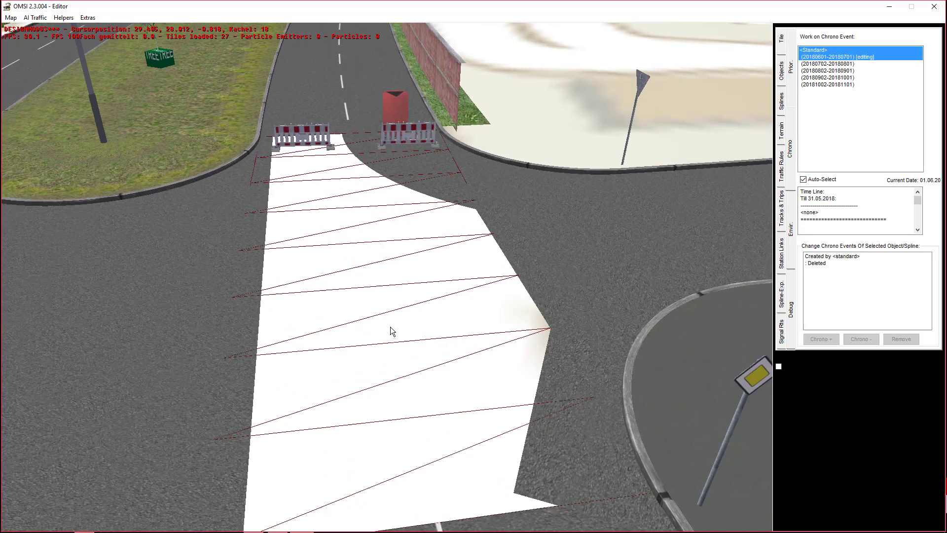
mouse_move(390, 327)
middle_mouse_down()
mouse_move(355, 331)
mouse_move(387, 325)
middle_mouse_up()
right_click_drag(388, 324, 315, 284)
middle_click_drag(315, 283, 315, 294)
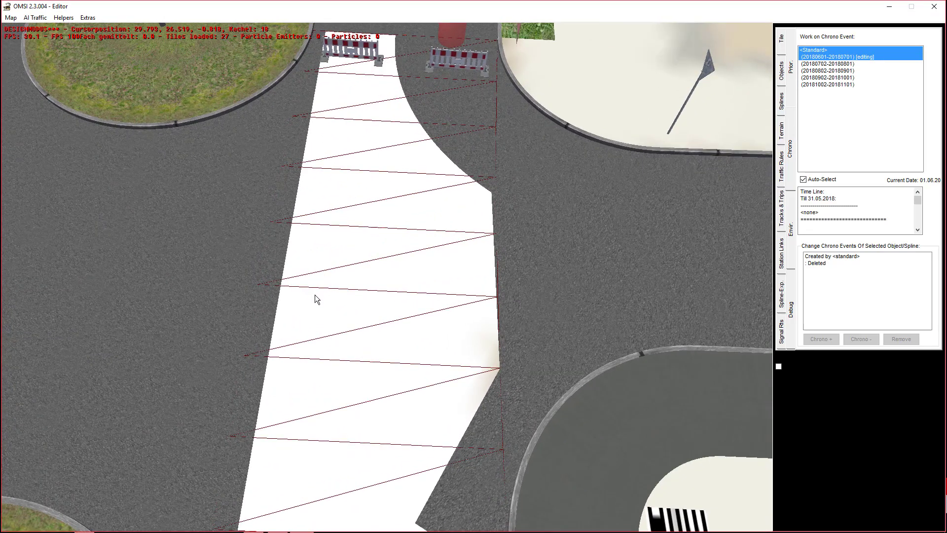
left_click(780, 104)
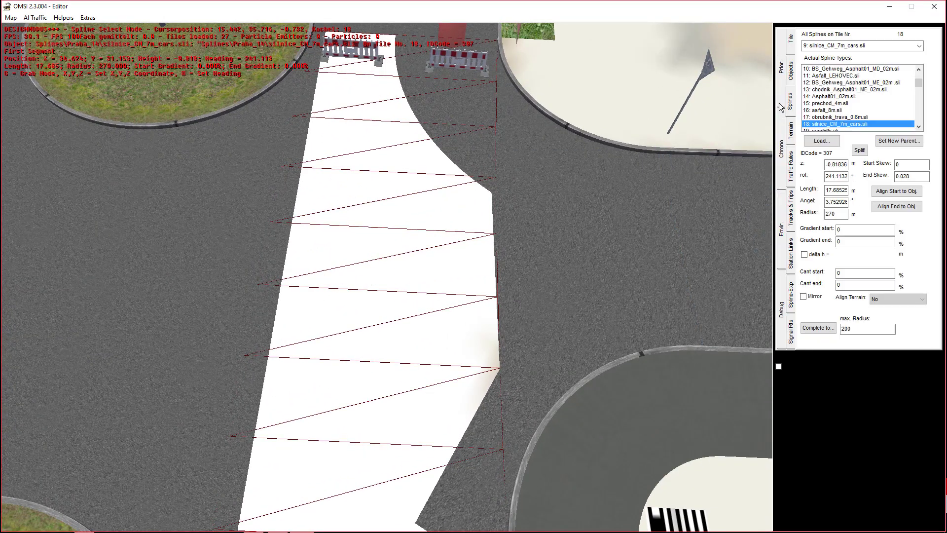
left_click(378, 232)
scroll(518, 122, "down", 5)
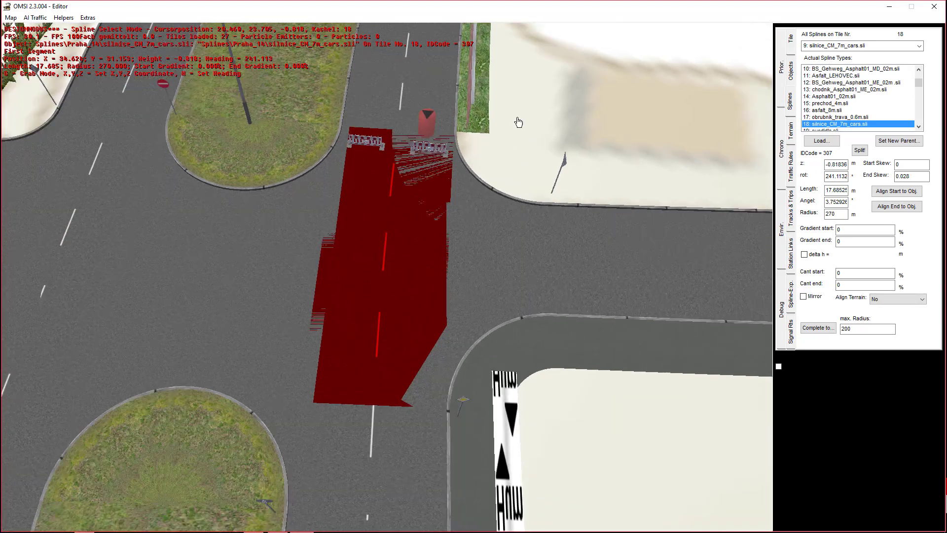
scroll(518, 122, "down", 2)
left_click(537, 122)
middle_click_drag(469, 257, 330, 304)
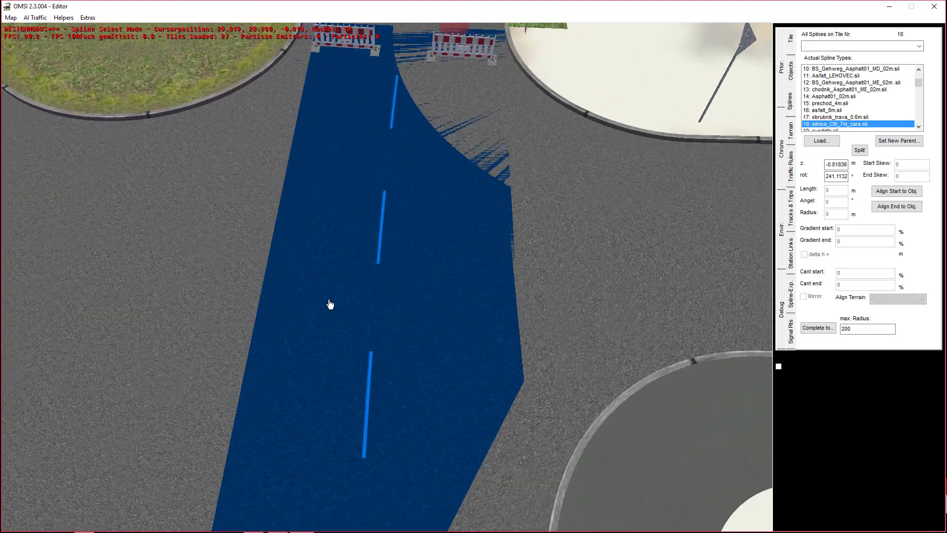
scroll(330, 304, "down", 3)
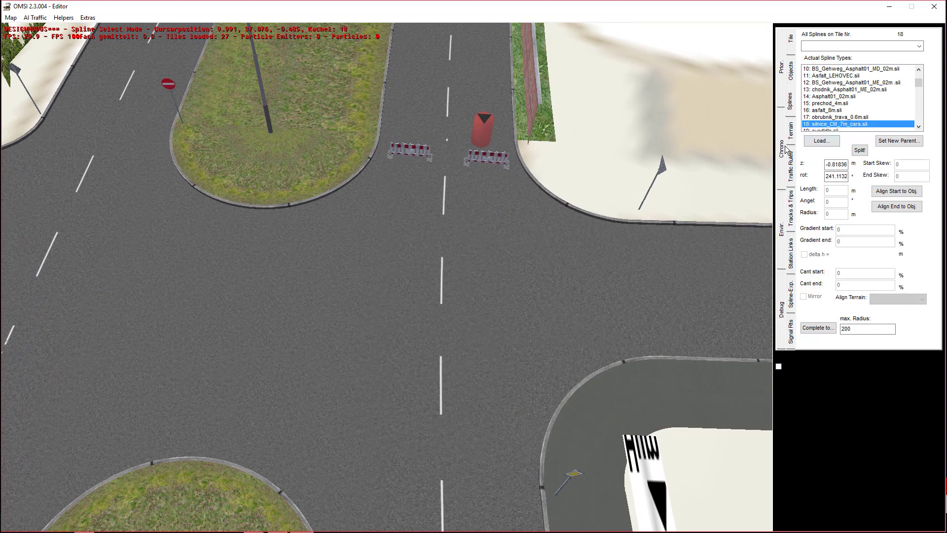
- Review the date-based Chrono events together with the barriers and the restored road at the junction
left_click(784, 147)
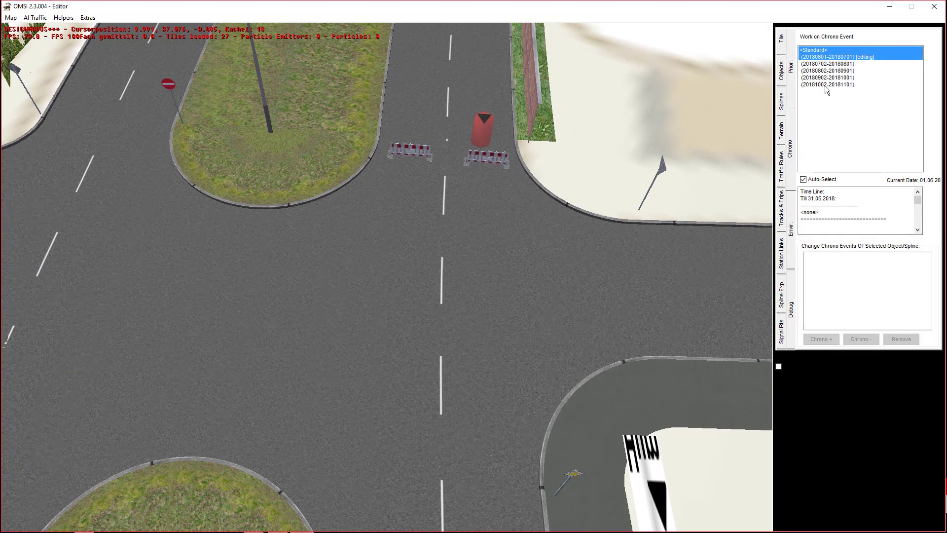
scroll(610, 95, "down", 1)
right_click_drag(610, 95, 601, 106)
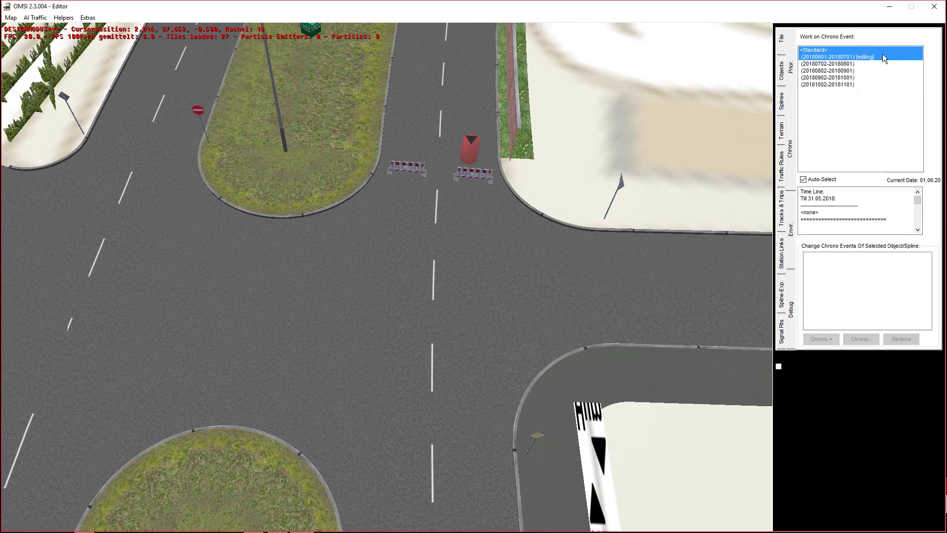
left_click(850, 77)
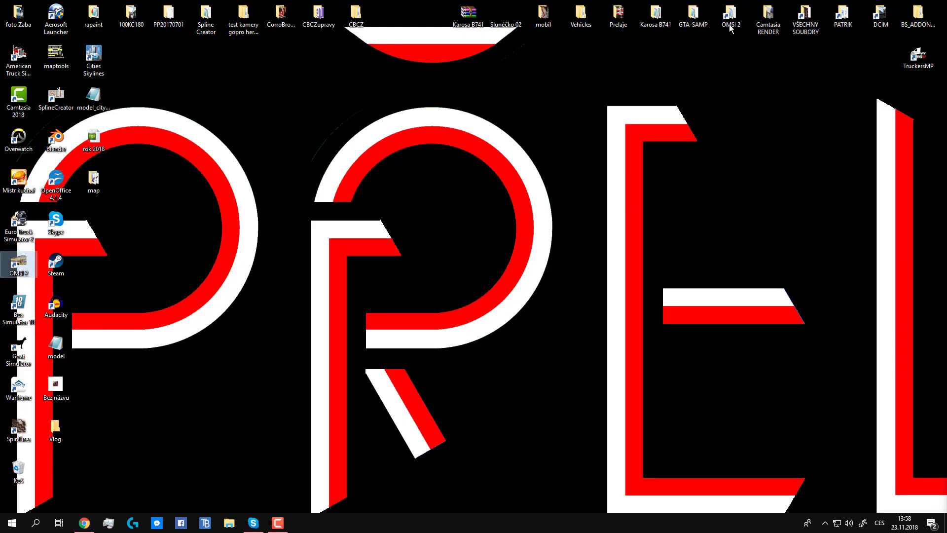
- Switch to File Explorer and open the OMSI 2 folder maps\Praha 14\Chrono\1-D-K, checking its Chrono configuration file
double_click(729, 22)
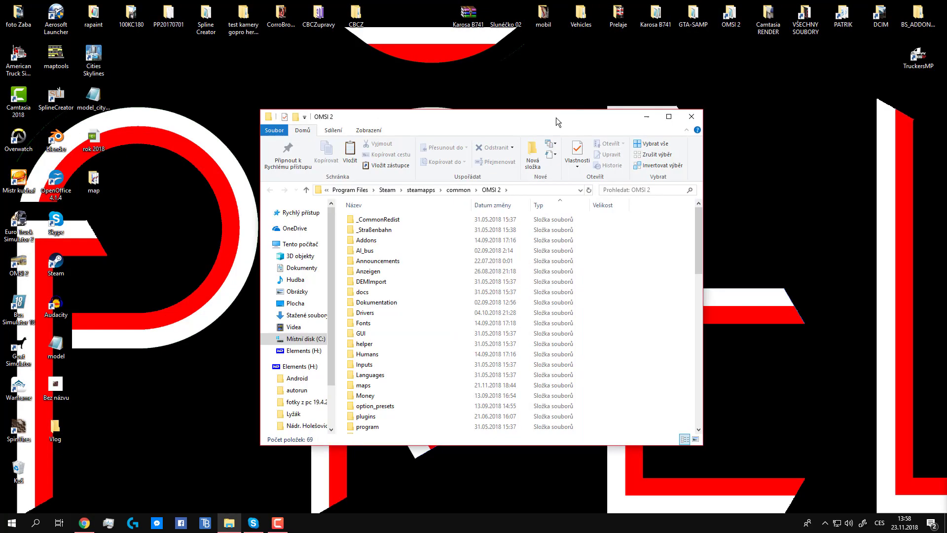
left_click_drag(555, 117, 608, 122)
key("a")
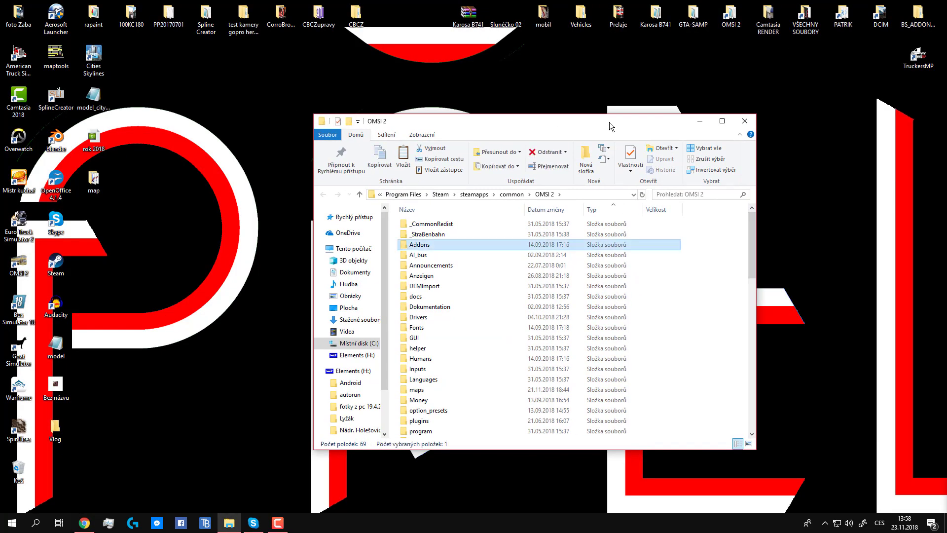
key("m")
key("Return")
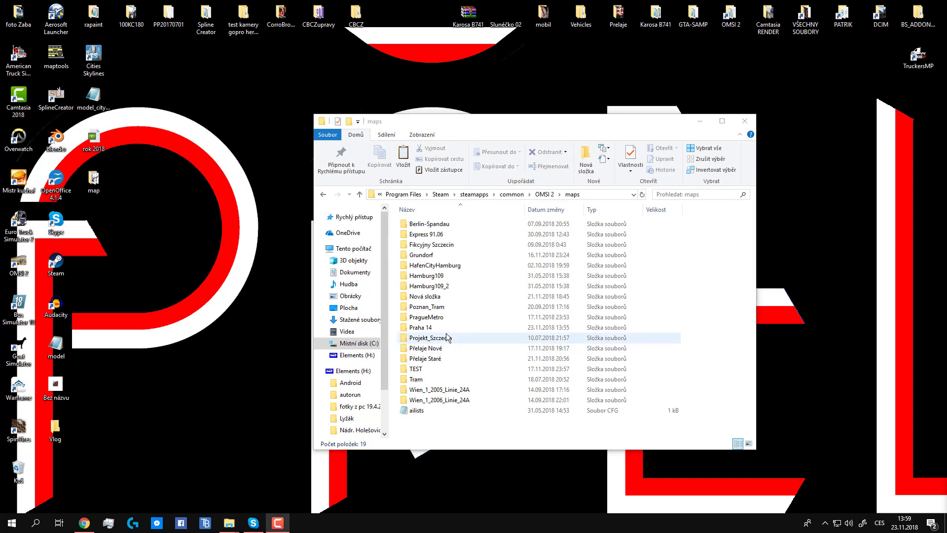
double_click(444, 327)
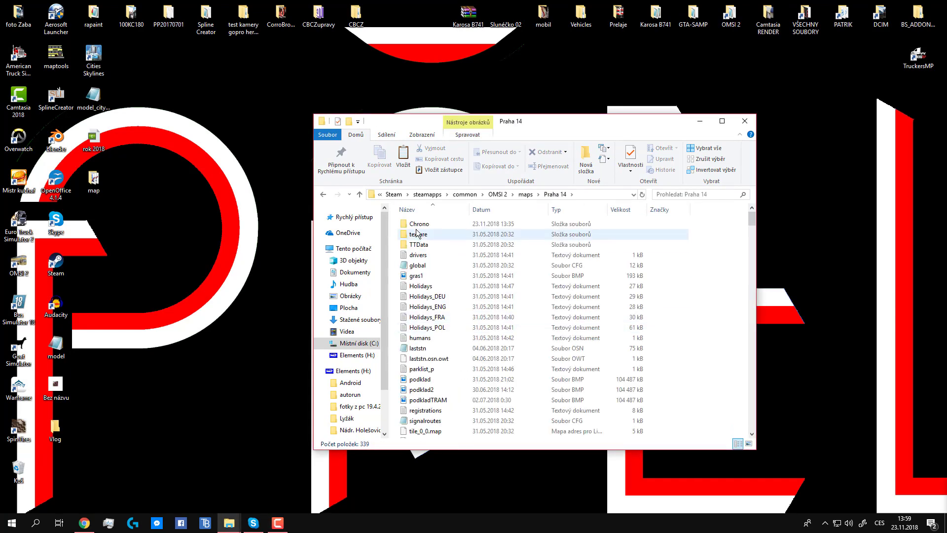
double_click(419, 224)
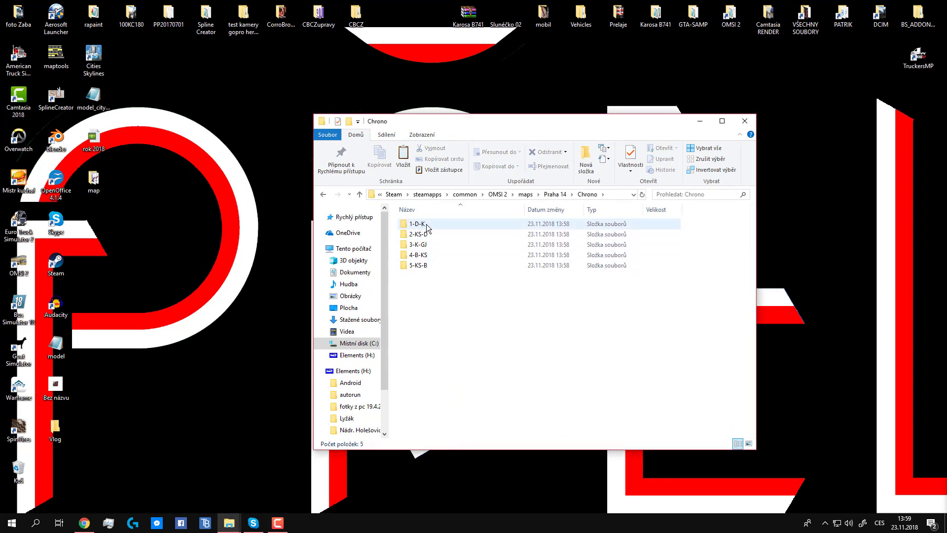
double_click(426, 226)
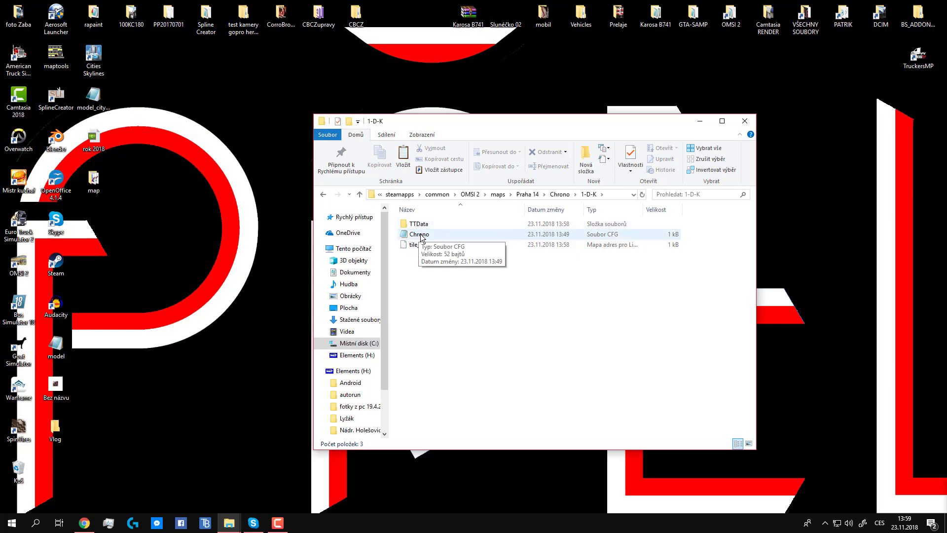
left_click(417, 235)
left_click(416, 267)
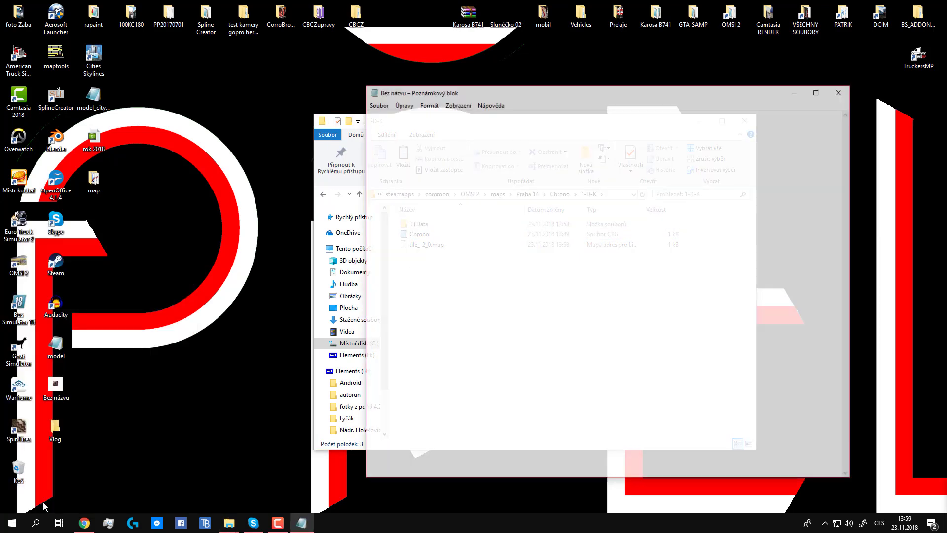
- In a blank Notepad document, leave two empty lines and add a [name] entry reading "PNS Dolezalova - Krizovatka"
left_click_drag(442, 92, 179, 78)
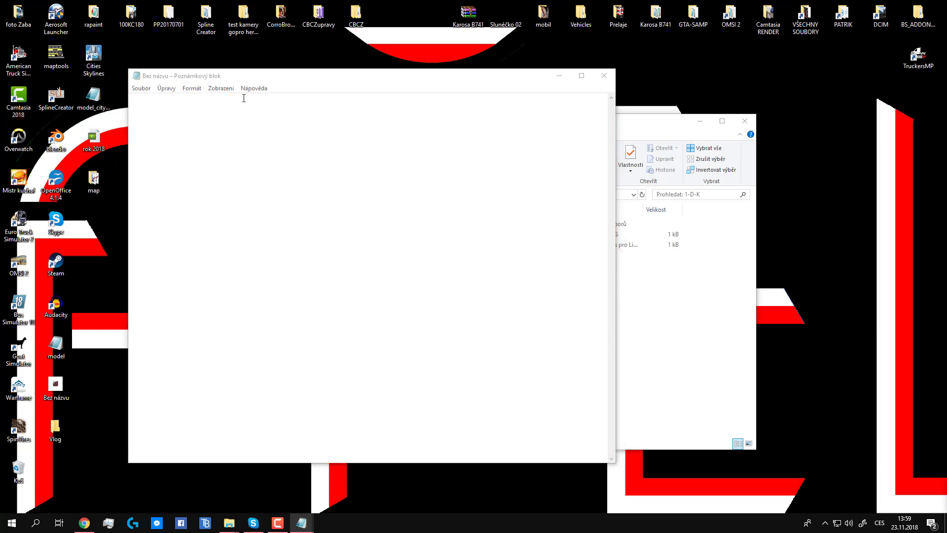
left_click(249, 113)
key("Return")
key("Return")
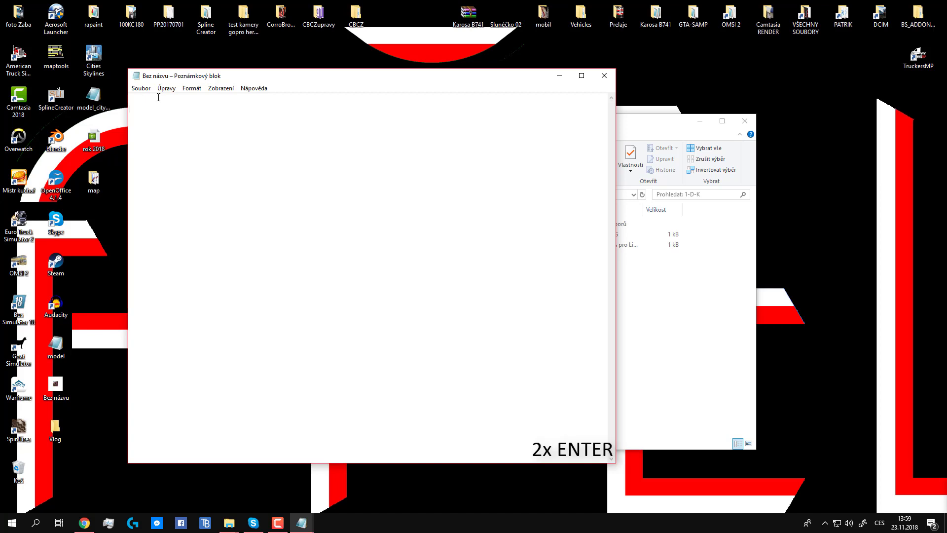
type("[name]")
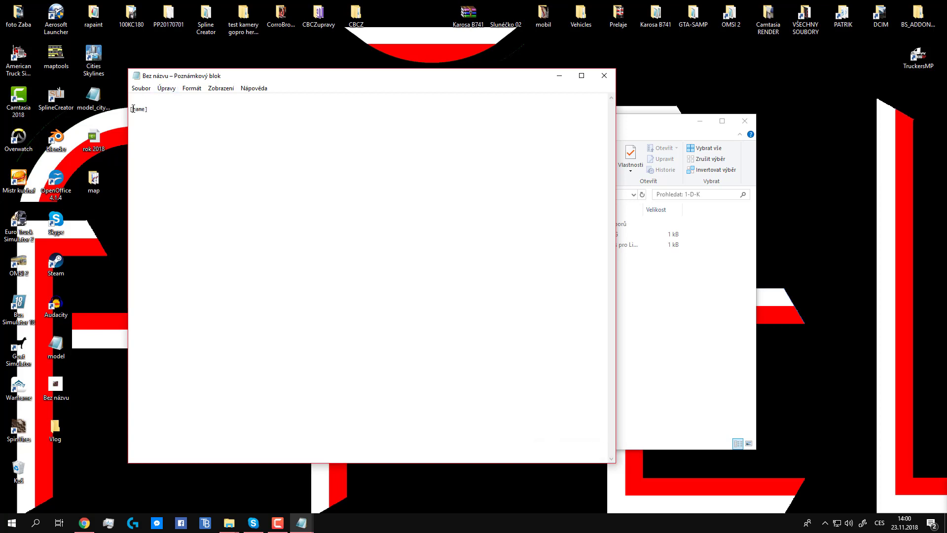
left_click_drag(134, 109, 148, 109)
left_click(150, 108)
type("PNS Dolezalova - ")
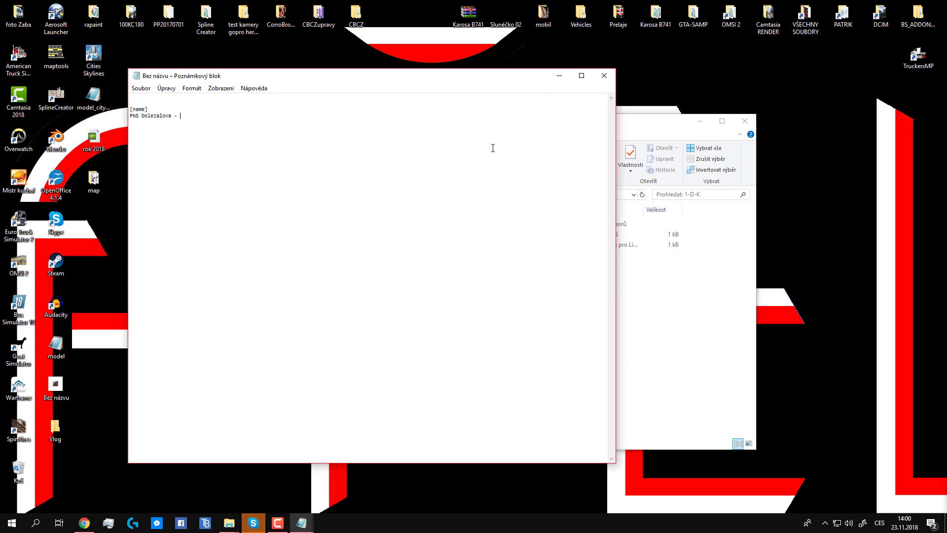
type("Krizovatka  ")
type("[description]")
- Add a [description] block reading "Tento den je mezený provoz mezi zastávkou Doležalova a křižovatkou." and close it with [end]
type("ento den je mezený provoz mezi zastávkou Doležalova a křižovatkou.")
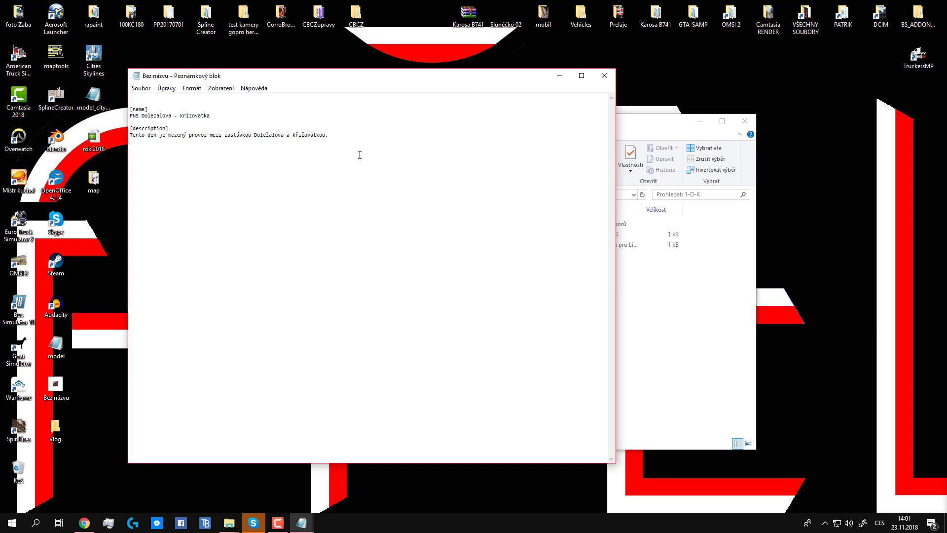
key("ctrl+s")
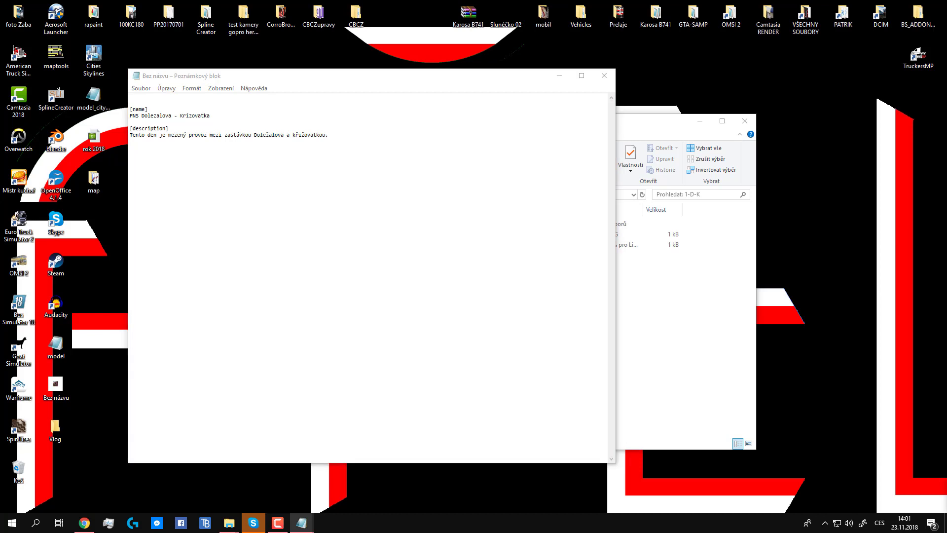
left_click(212, 148)
type("[end]")
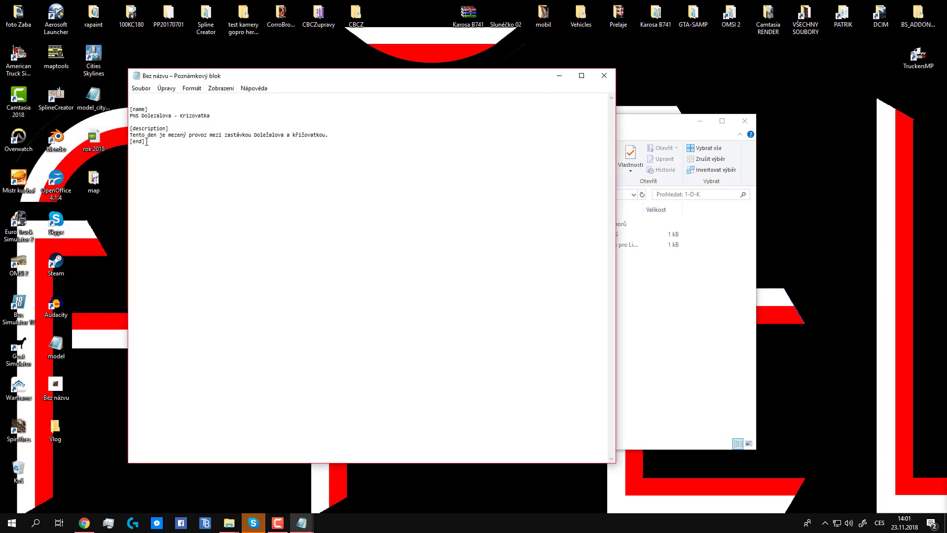
left_click_drag(145, 142, 101, 130)
left_click(184, 145)
- Start saving the text with the file type set to all files and the file name Chrono_ENG.dsc
key("ctrl+s")
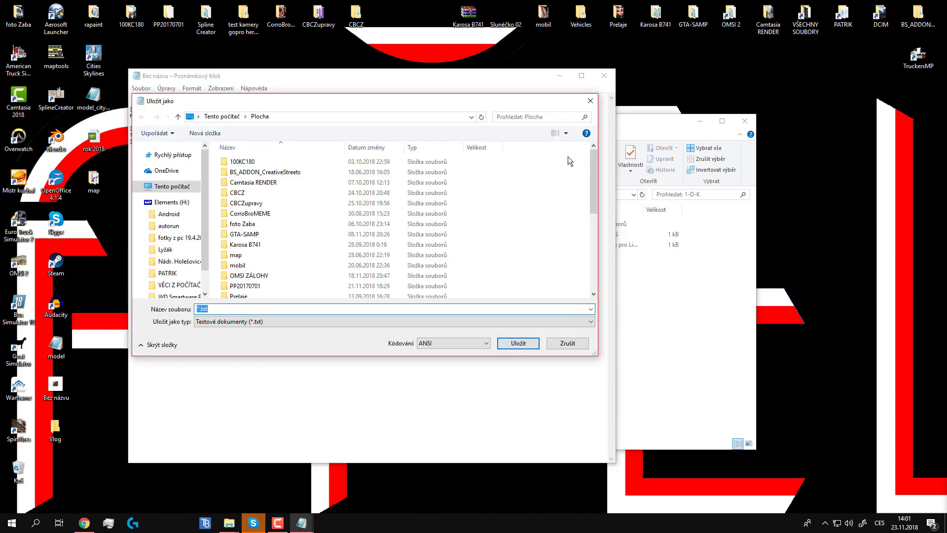
left_click(289, 322)
left_click(282, 339)
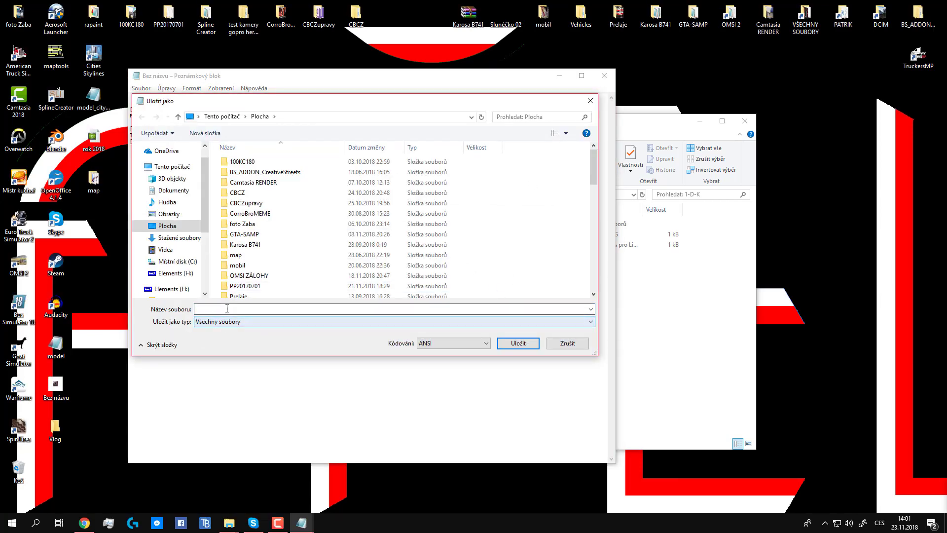
left_click(227, 308)
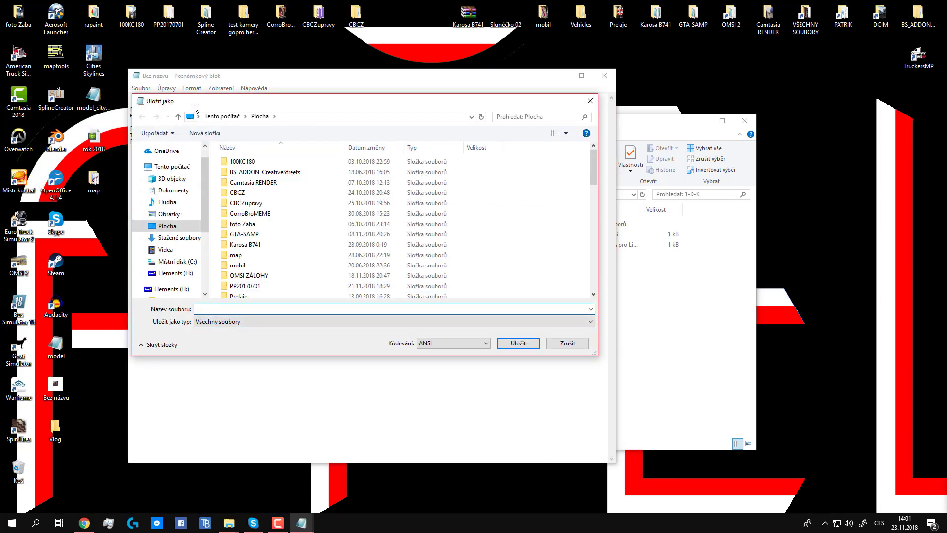
type("C")
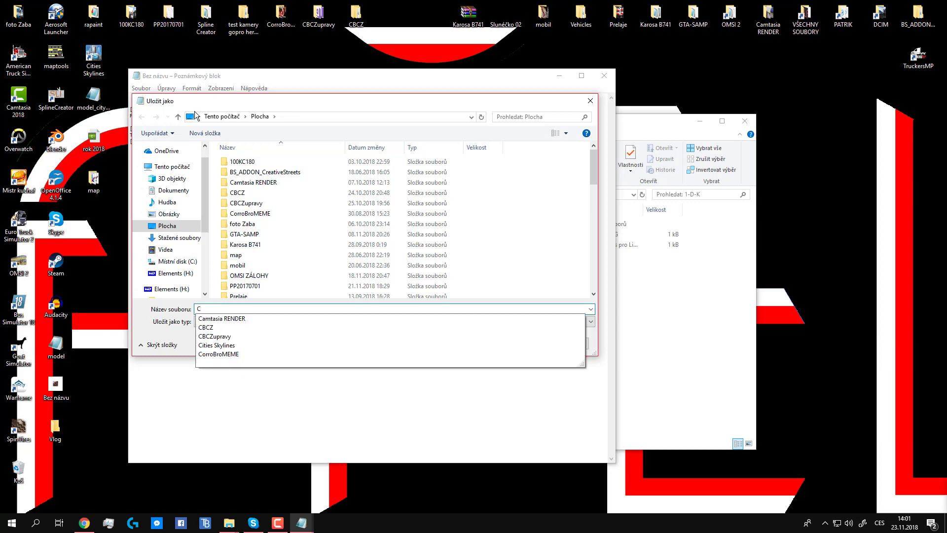
type("hrono")
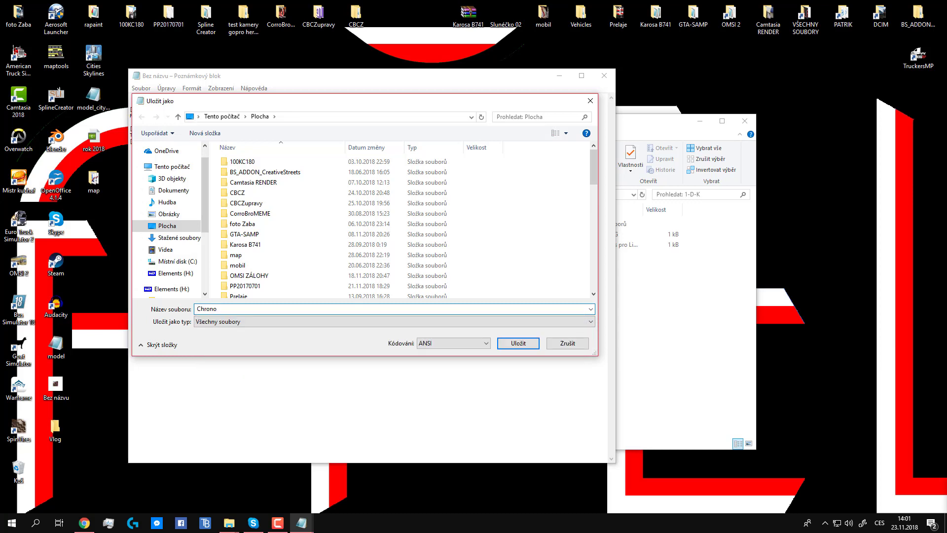
type("_CZE")
left_click_drag(234, 308, 219, 308)
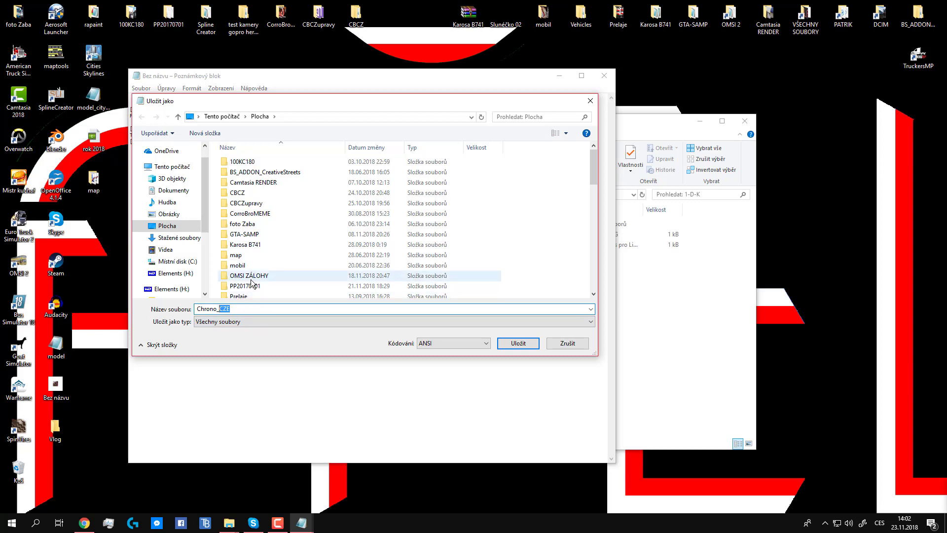
type("ENG")
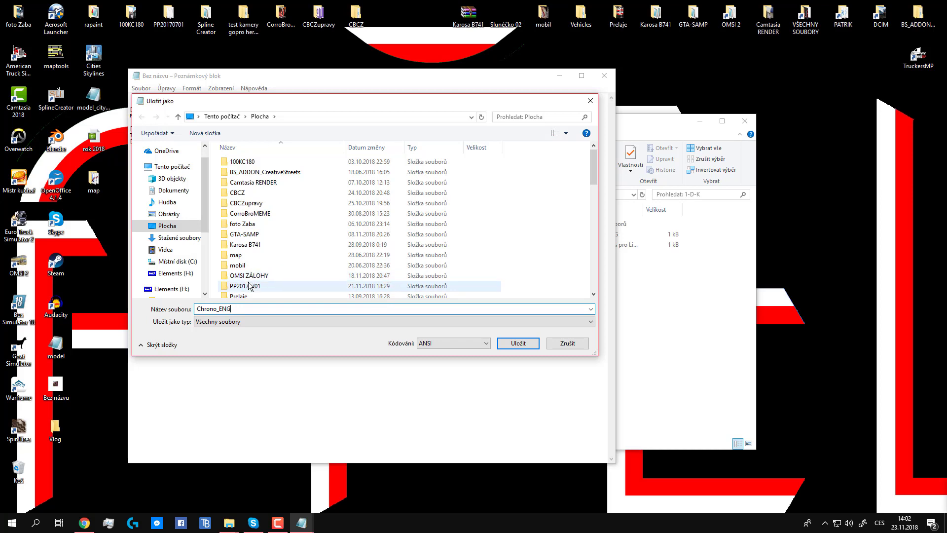
type(".dsc")
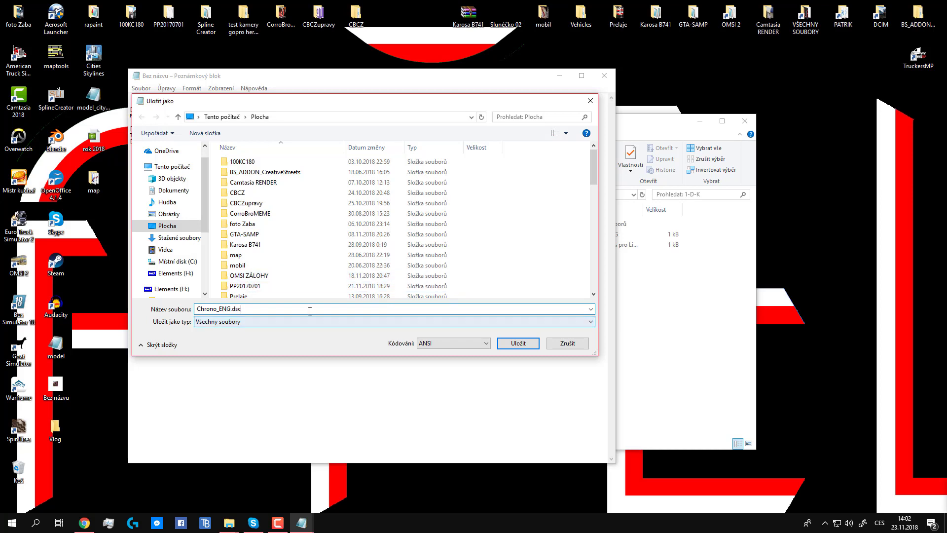
- Save the Chrono_ENG.dsc file in the event folder OMSI 2\maps\Praha 14\Chrono\1-D-K, reusing the path copied from File Explorer
scroll(346, 237, "down", 2)
left_click_drag(661, 121, 707, 111)
left_click(644, 185)
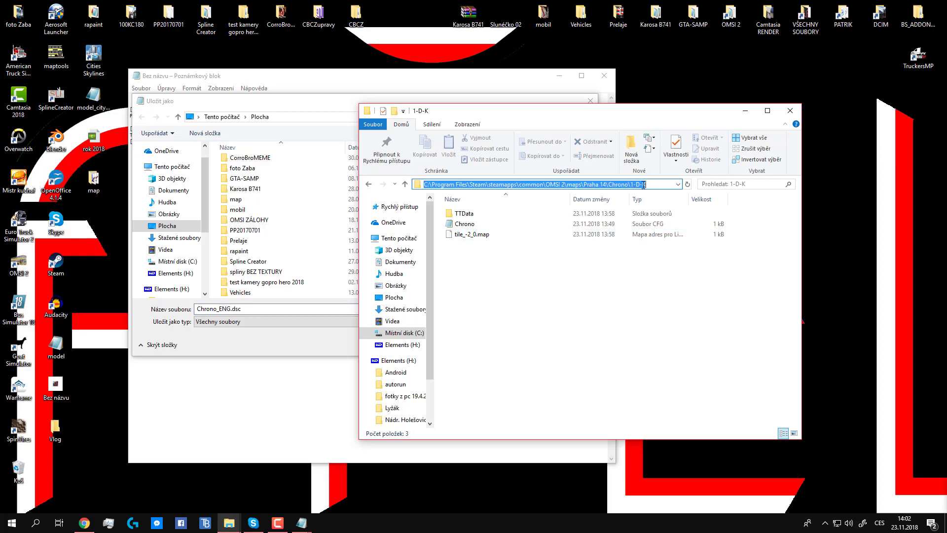
key("ctrl+c")
left_click(327, 118)
key("ctrl+v")
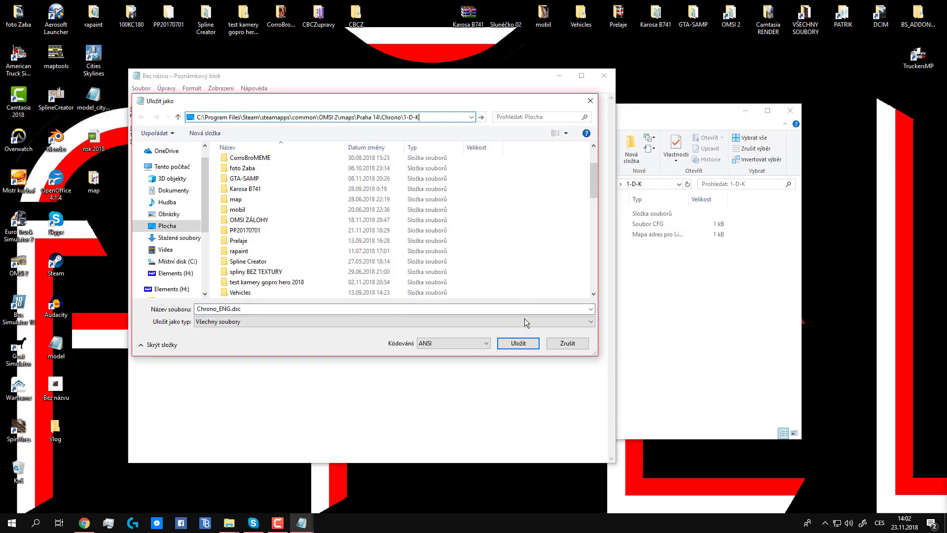
key("Return")
left_click(518, 343)
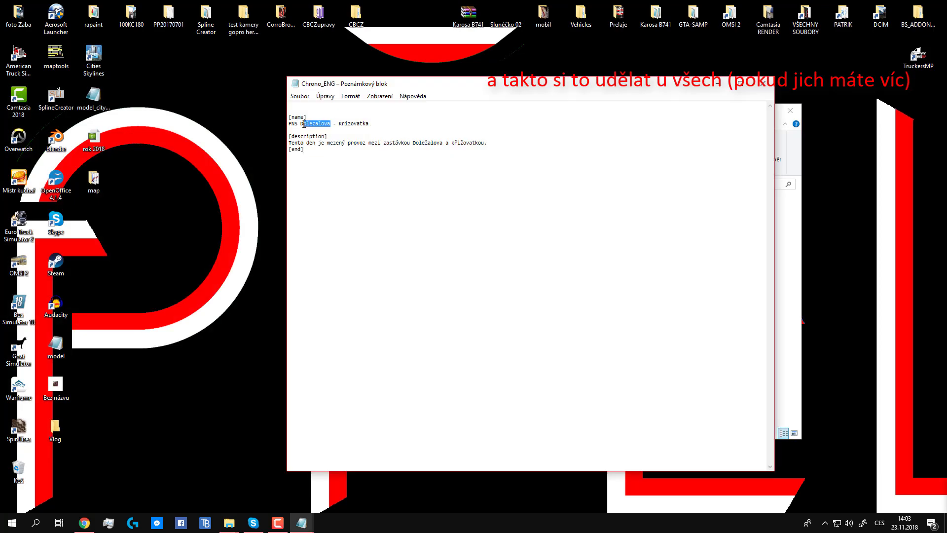
- Enter the stop name "Kapitana Stranskeho" in the event description text
type("Kapitana Stranskeho")
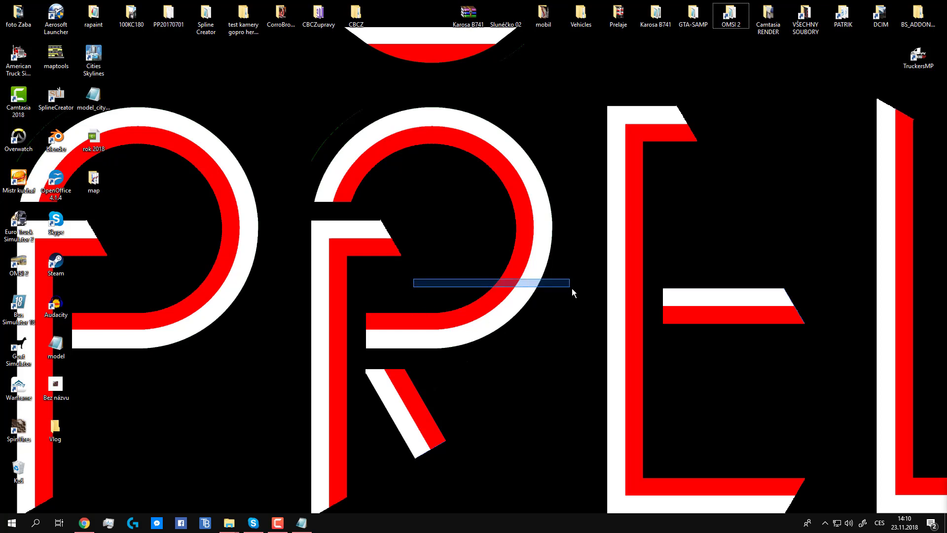
left_click_drag(427, 182, 590, 261)
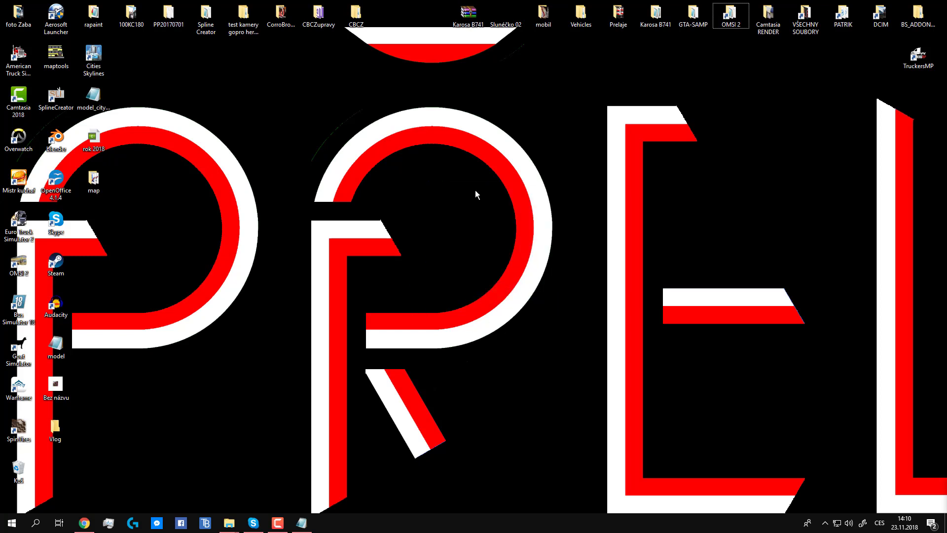
left_click_drag(476, 191, 573, 256)
left_click_drag(462, 212, 591, 274)
left_click_drag(482, 206, 572, 260)
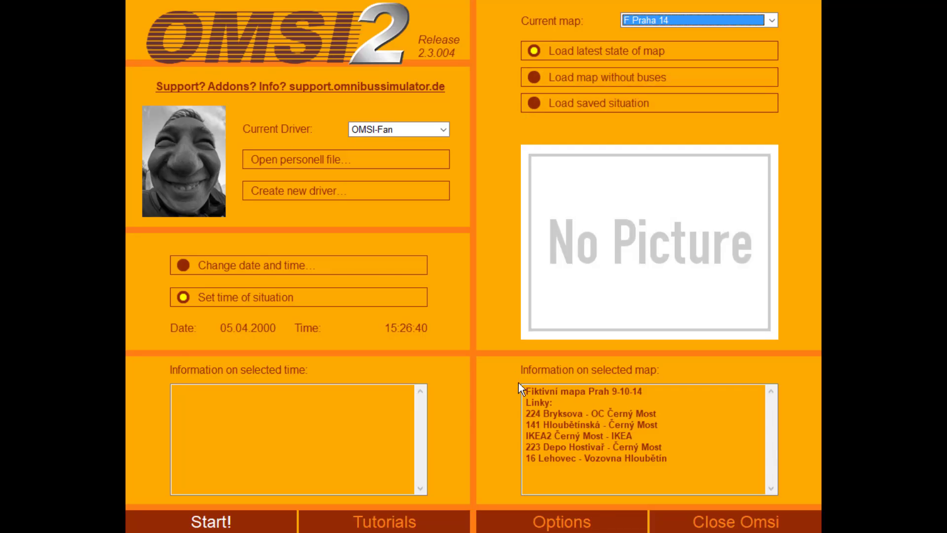
- In the OMSI 2 launcher, keep the map F Praha 14 and set the situation date to 25.7.2018
left_click(647, 20)
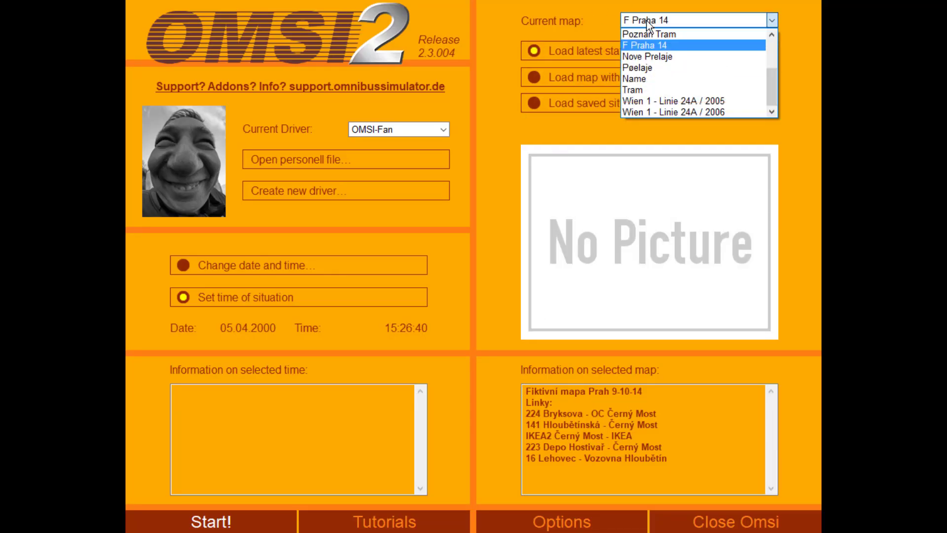
left_click(646, 21)
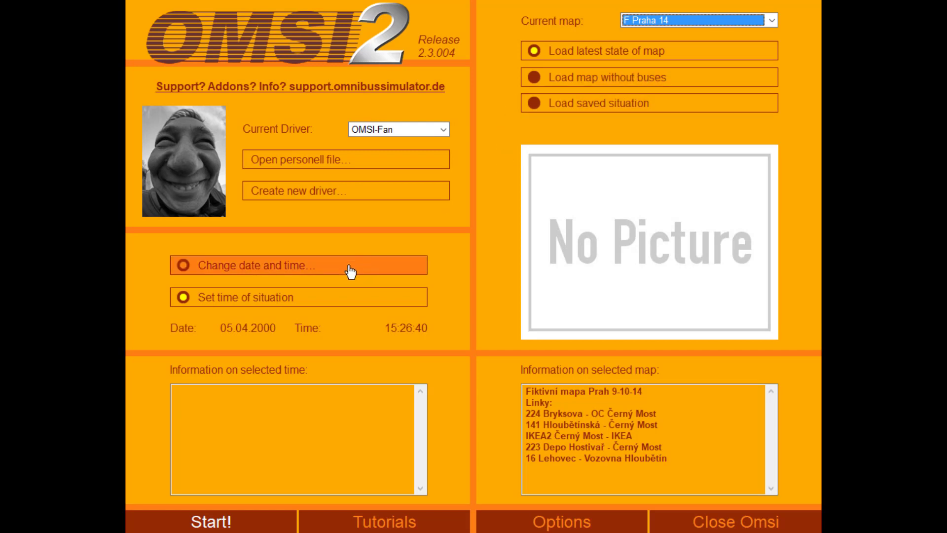
left_click(294, 267)
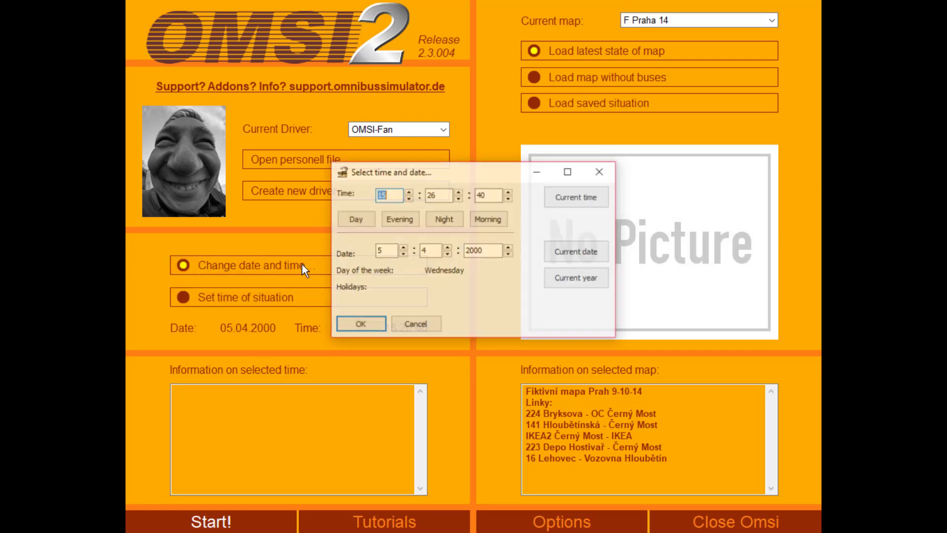
left_click(482, 246)
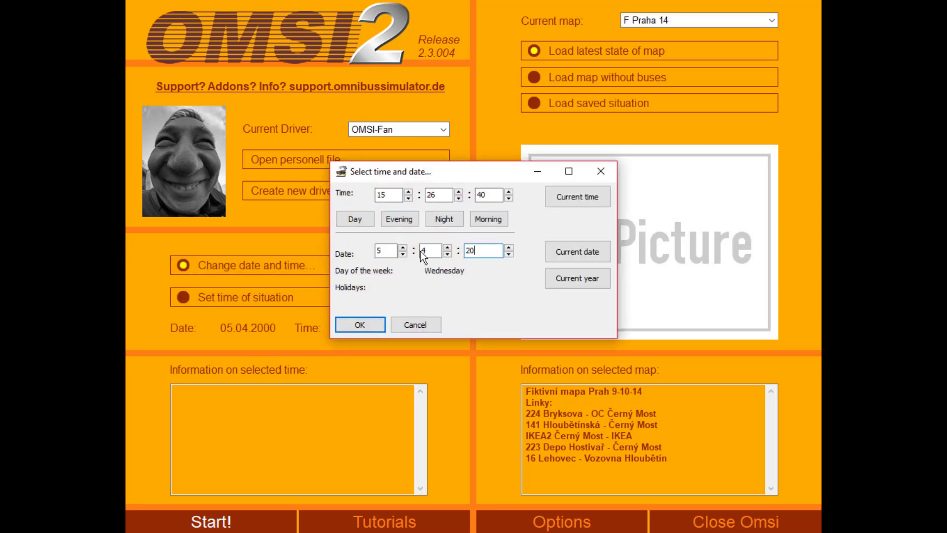
key("BackSpace")
key("BackSpace")
type("18")
left_click_drag(376, 248, 330, 250)
type("25")
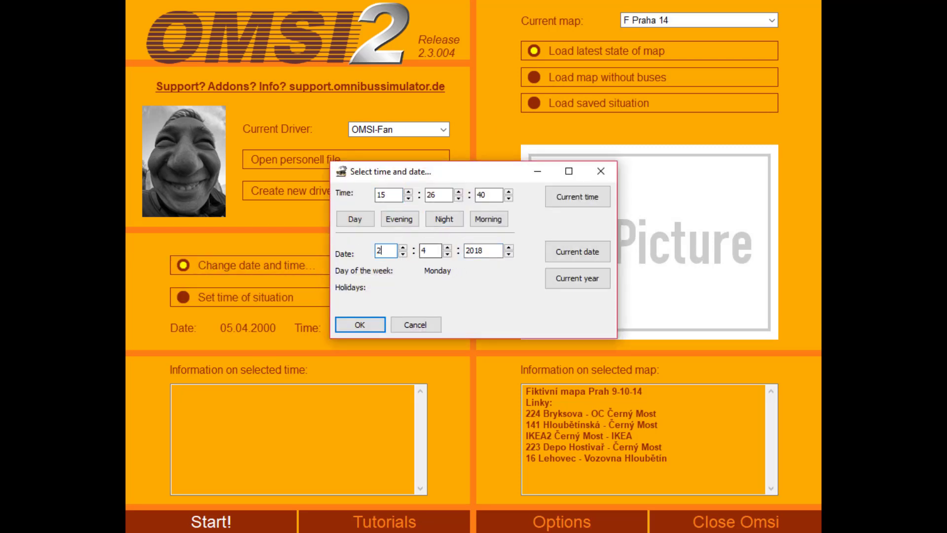
key("Tab")
key("BackSpace")
type("7")
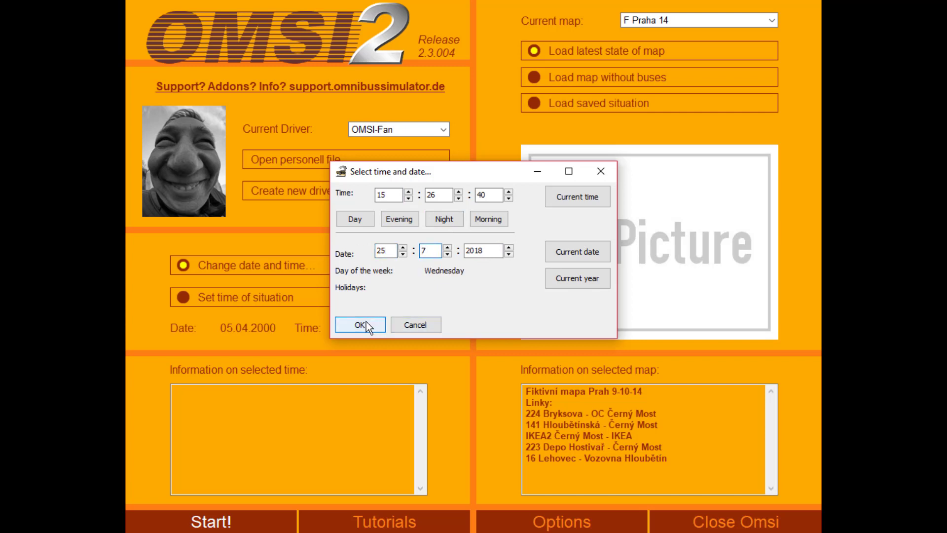
left_click(366, 321)
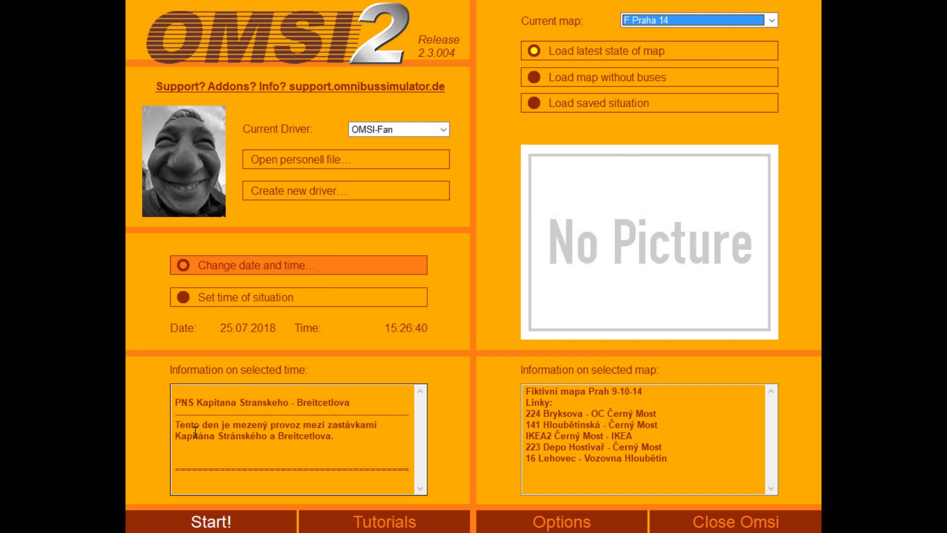
- Examine the event name and description given for the selected date, and close OMSI 2
left_click(201, 401)
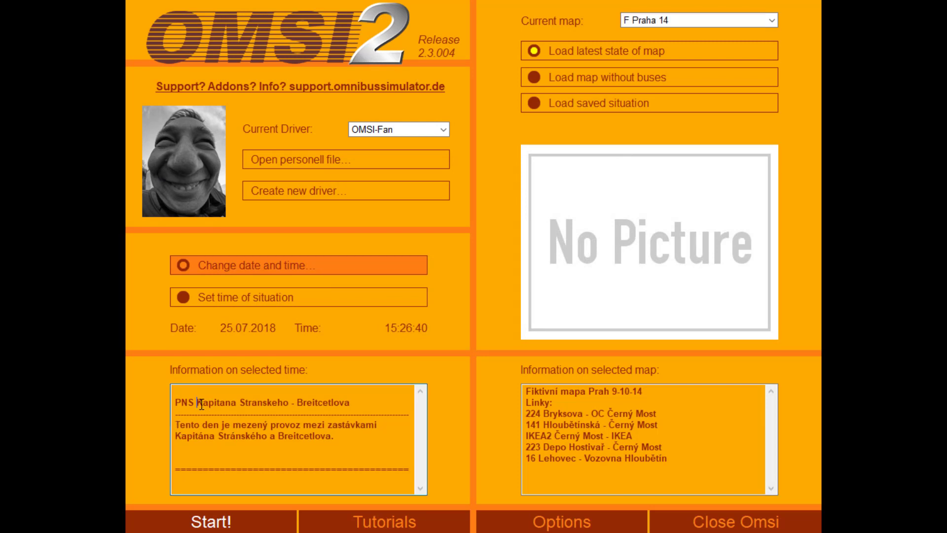
left_click_drag(202, 402, 318, 400)
left_click(176, 425)
left_click(279, 425)
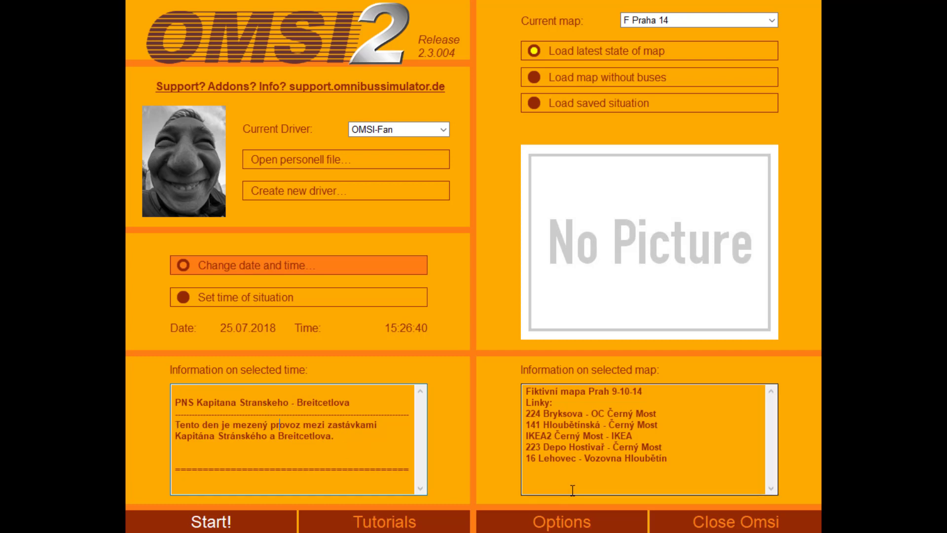
left_click(657, 522)
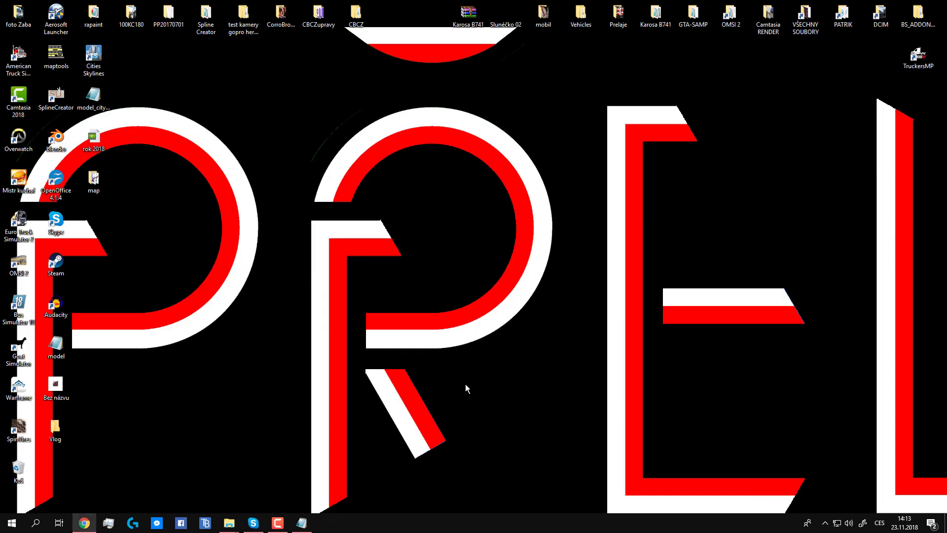